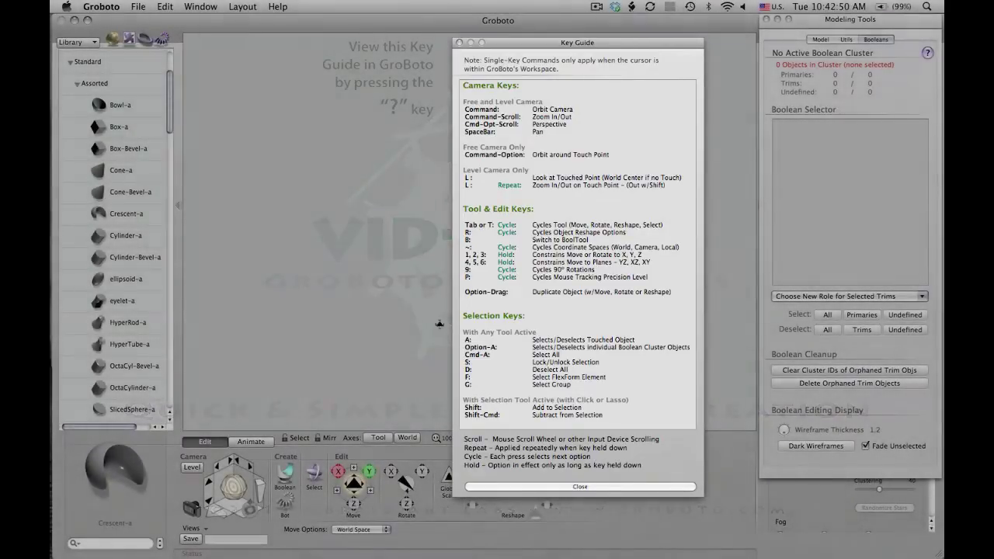
# - Dismiss the Key Guide with B and activate the BoolTool for a new Boolean cluster
pyautogui.press('b')
pyautogui.press('b')
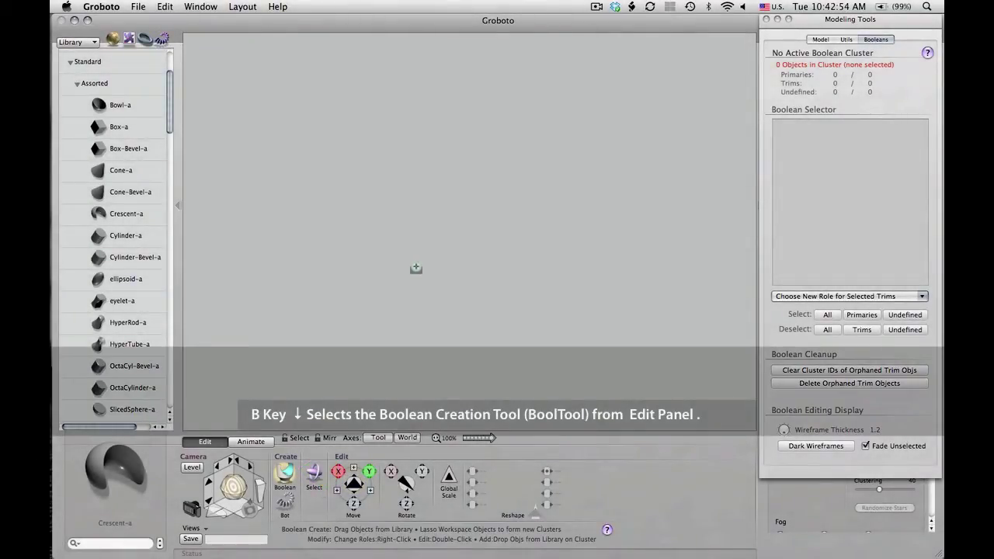
# - Place ellipsoid-a from the Library at world centre, dropping it as new Boolean Cluster ID:1
pyautogui.click(112, 302)
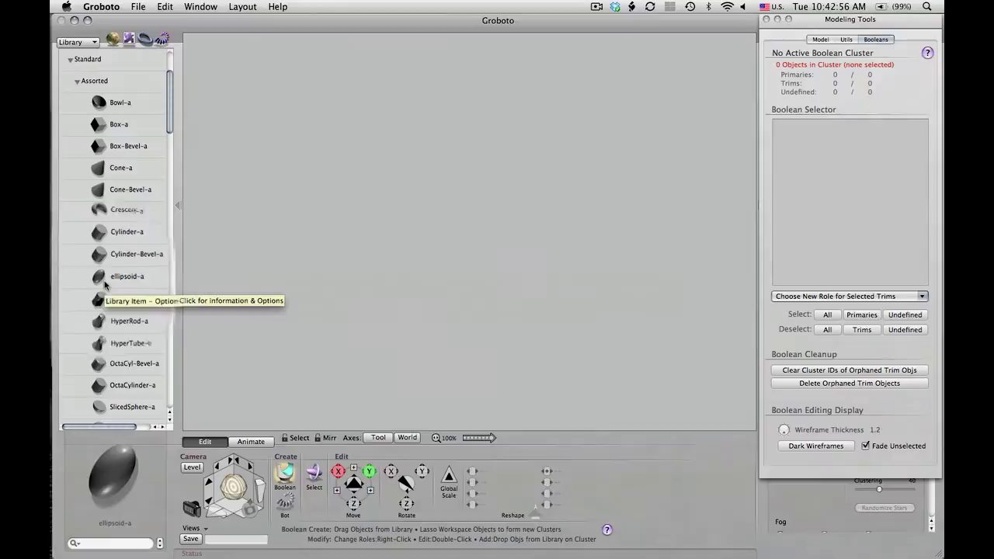
pyautogui.click(101, 277)
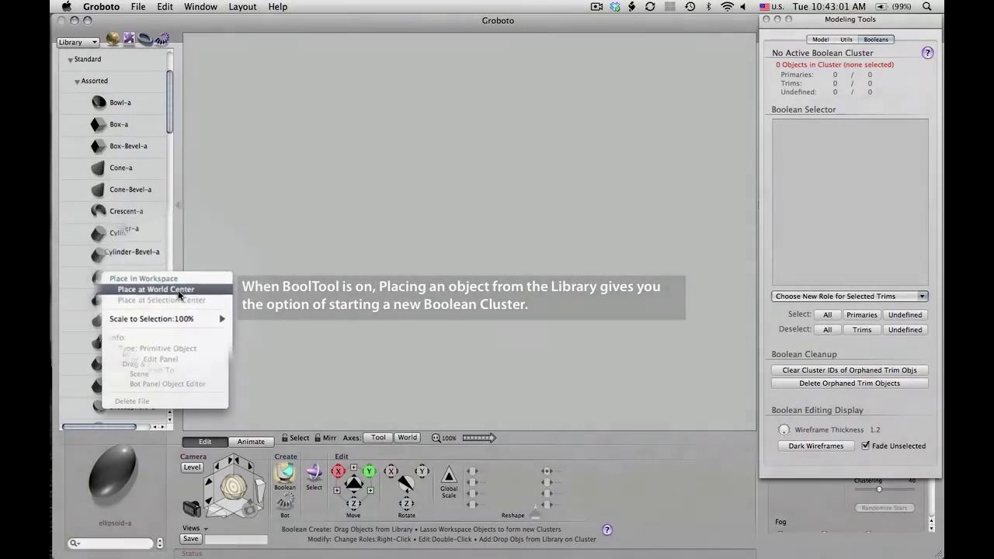
pyautogui.click(178, 291)
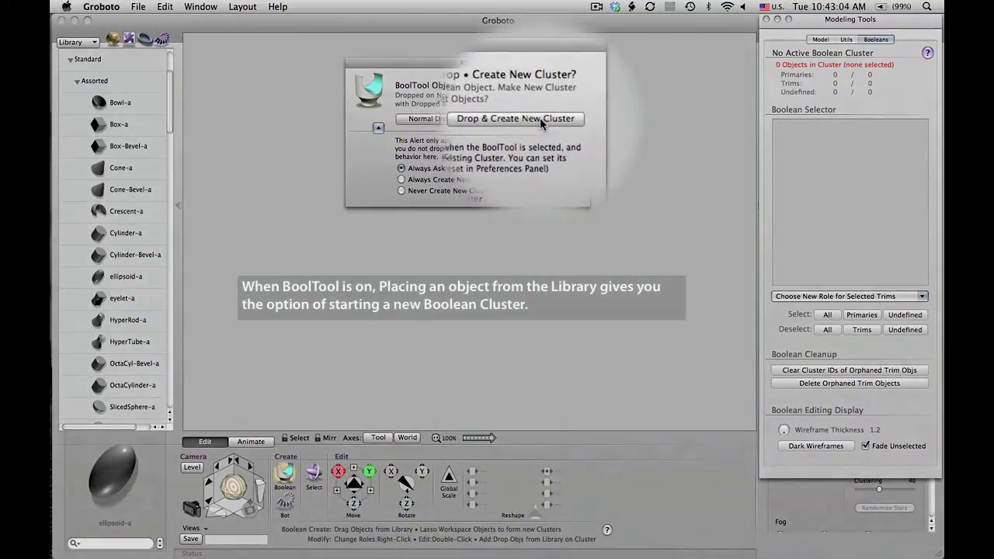
pyautogui.click(539, 118)
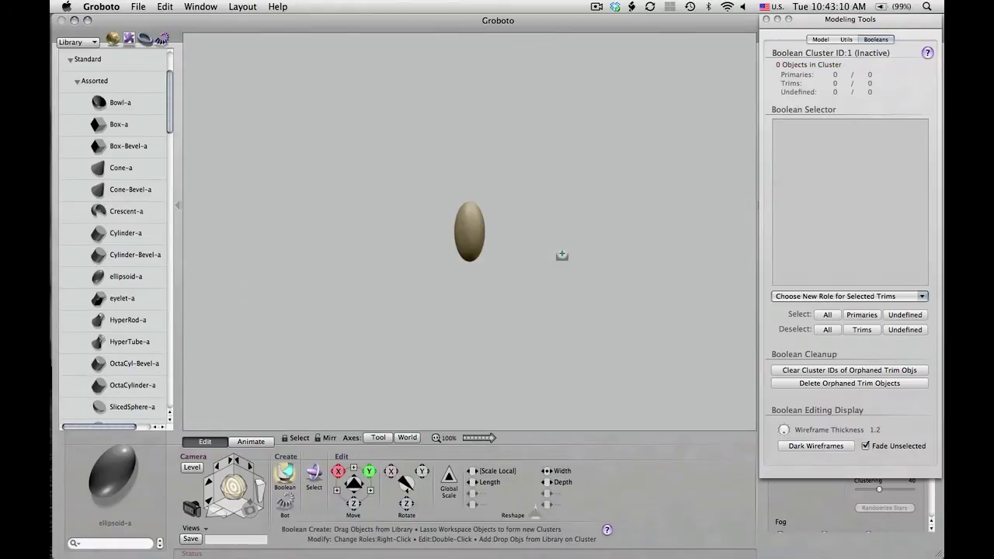
# - Scale the ellipsoid up to fill the view, then widen it with the Width reshape
pyautogui.press('t')
pyautogui.press('t')
pyautogui.press('t')
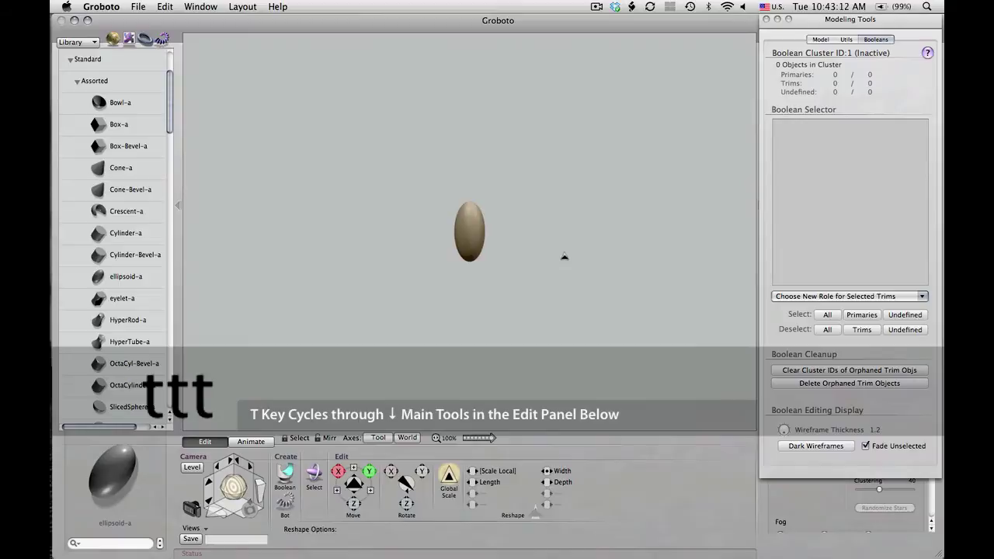
pyautogui.moveTo(565, 256); pyautogui.dragTo(767, 404)
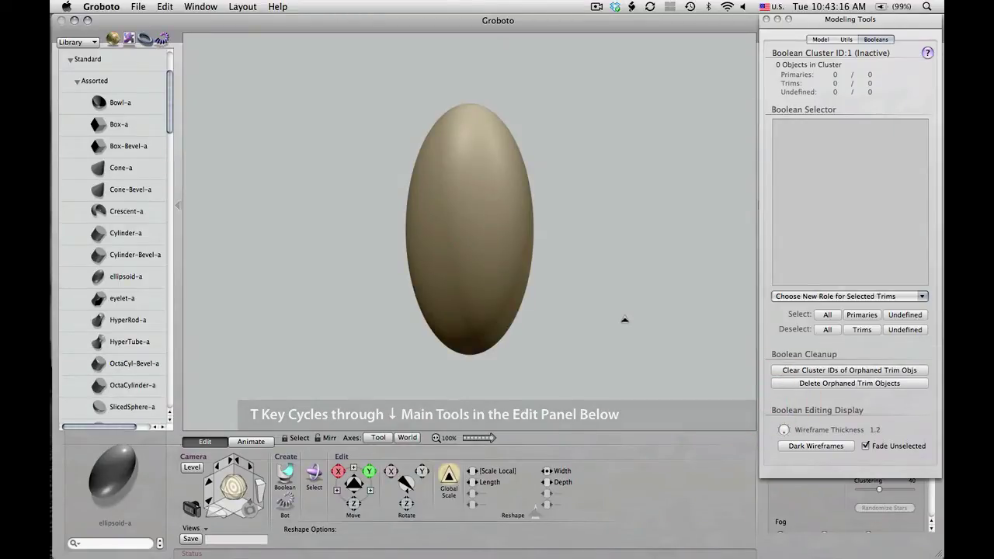
pyautogui.press('r')
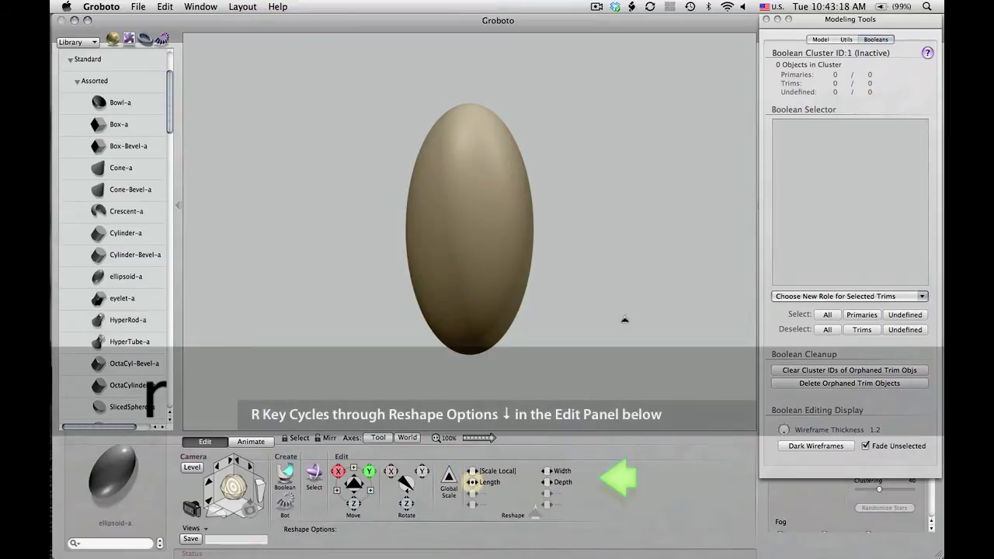
pyautogui.press('r')
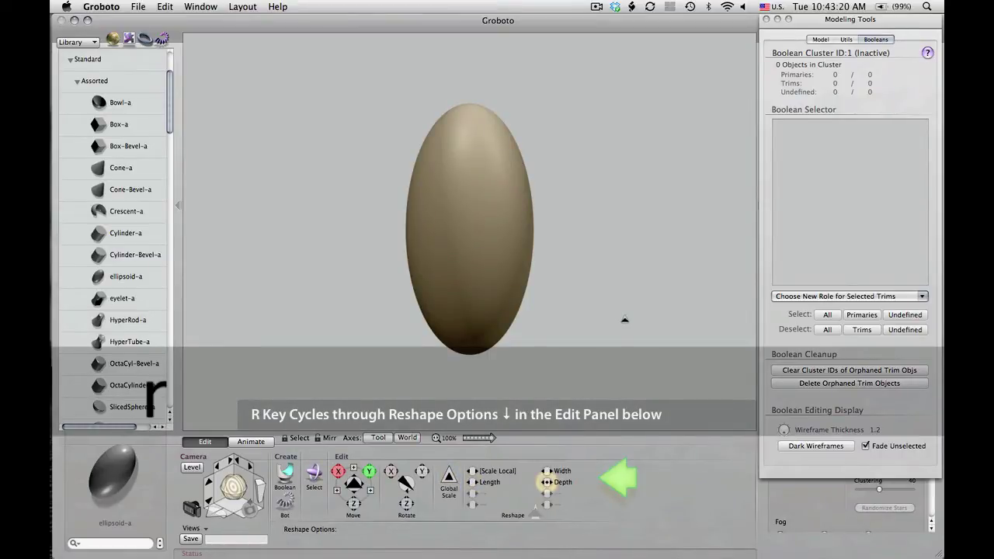
pyautogui.press('r')
pyautogui.moveTo(630, 321); pyautogui.dragTo(692, 328)
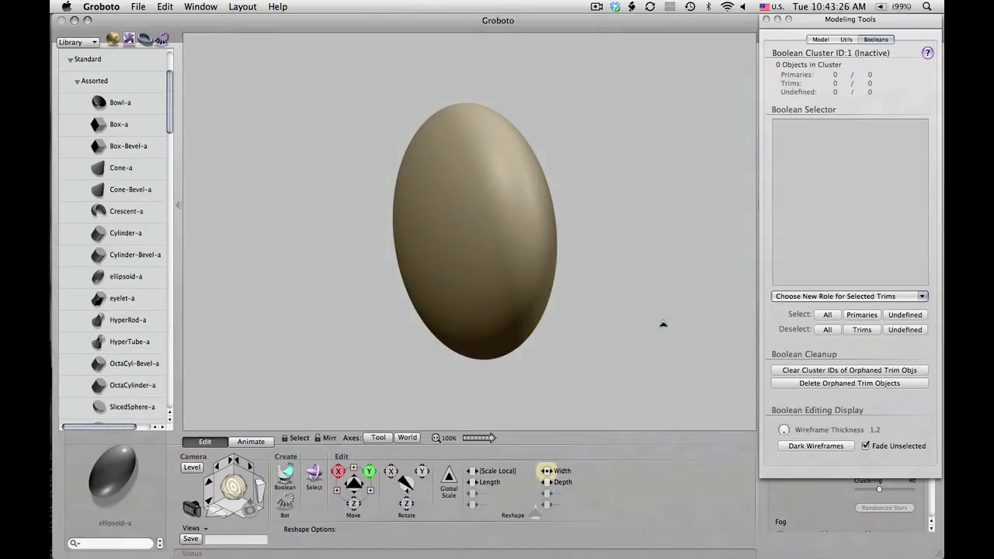
# - Stretch the ellipsoid in depth so it becomes nearly a round sphere
pyautogui.press('r')
pyautogui.click(648, 323)
pyautogui.press('r')
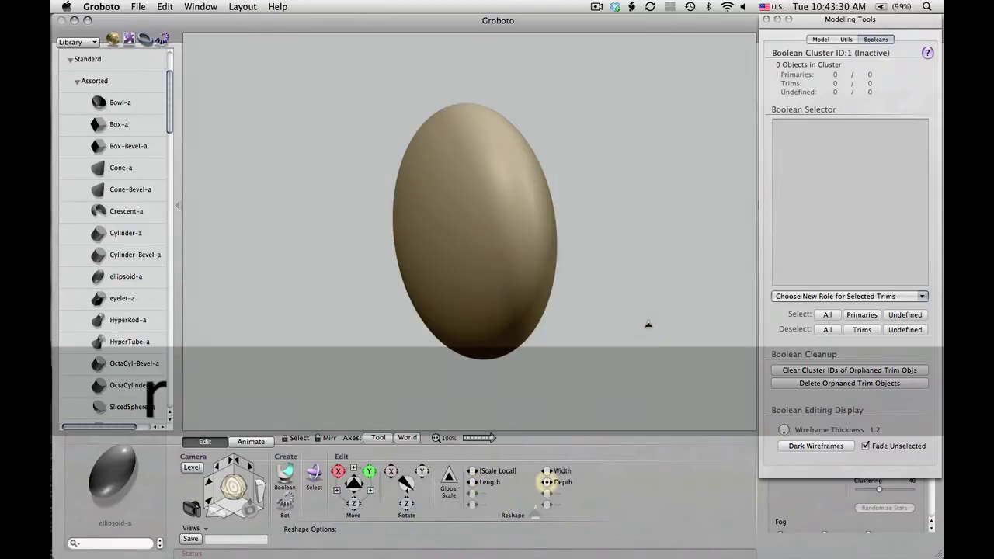
pyautogui.moveTo(649, 326); pyautogui.dragTo(691, 327)
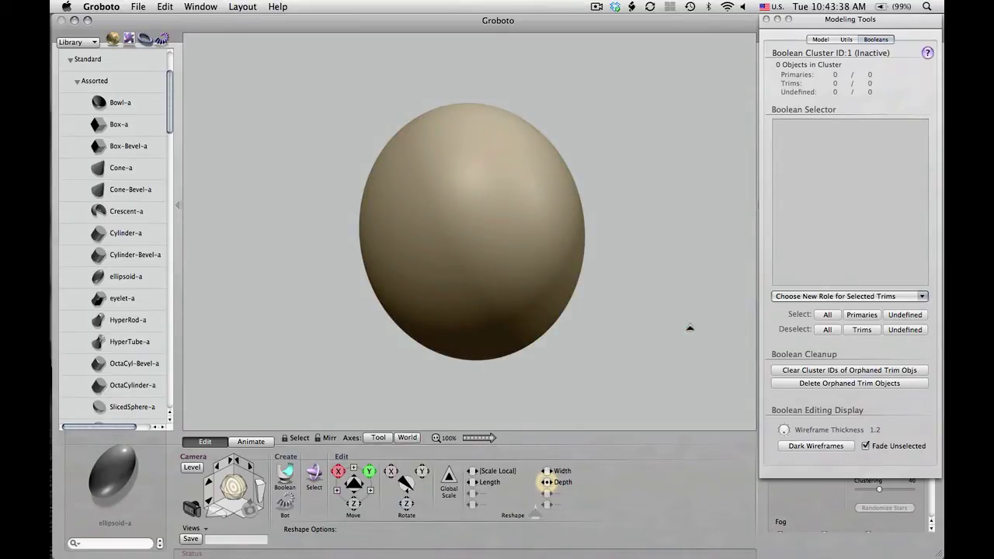
pyautogui.click(408, 437)
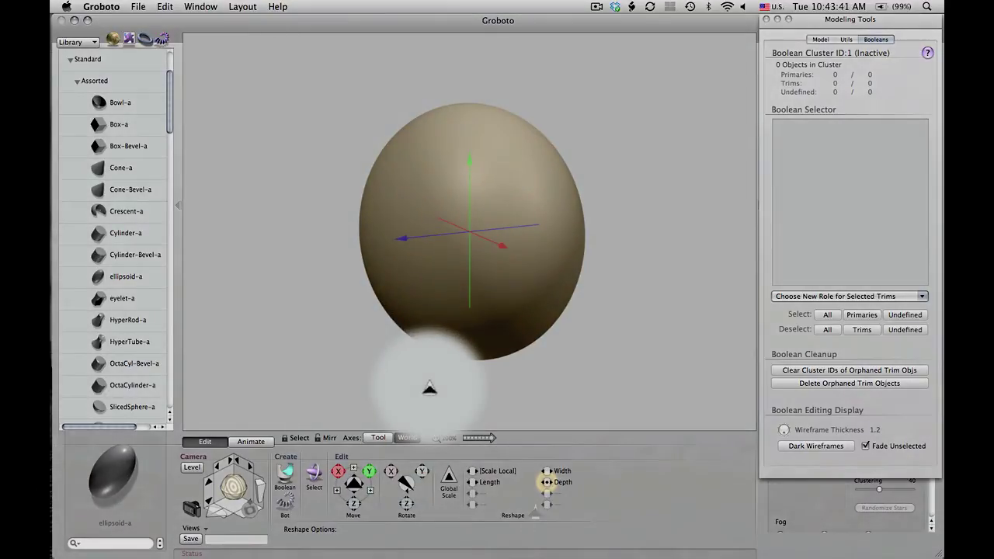
pyautogui.keyDown('super'); pyautogui.moveTo(429, 389); pyautogui.dragTo(363, 391); pyautogui.keyUp('super')
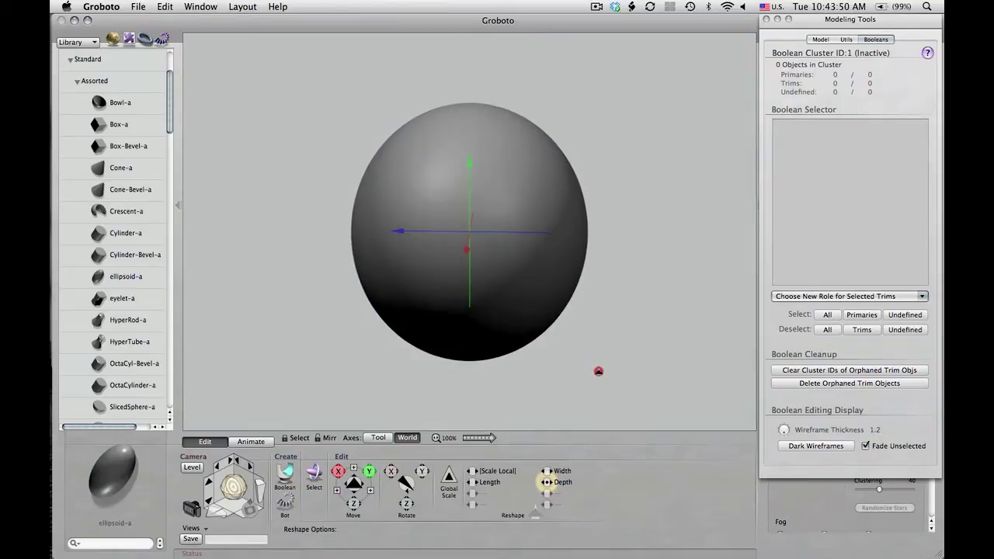
pyautogui.click(600, 372)
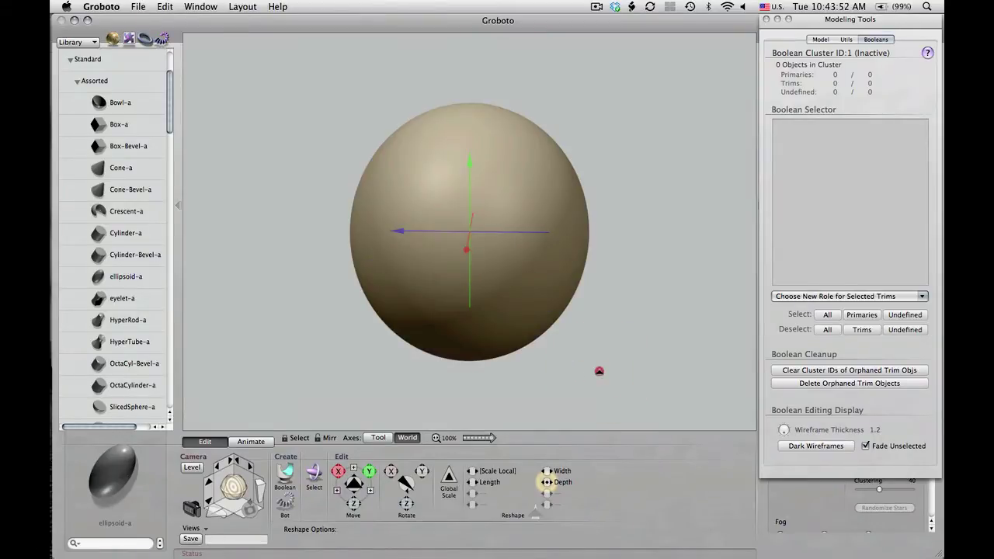
pyautogui.click(601, 372)
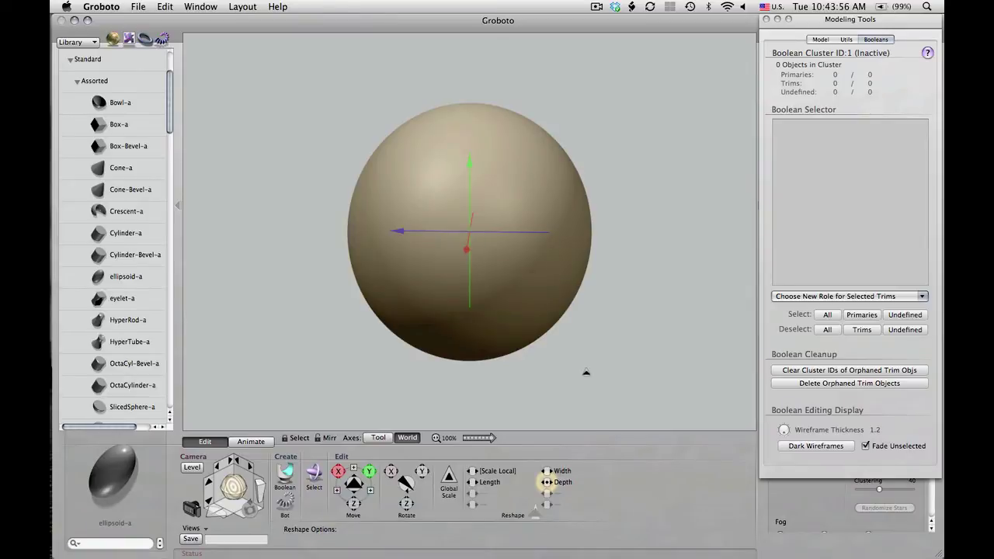
pyautogui.keyDown('super'); pyautogui.moveTo(556, 375); pyautogui.dragTo(680, 374); pyautogui.keyUp('super')
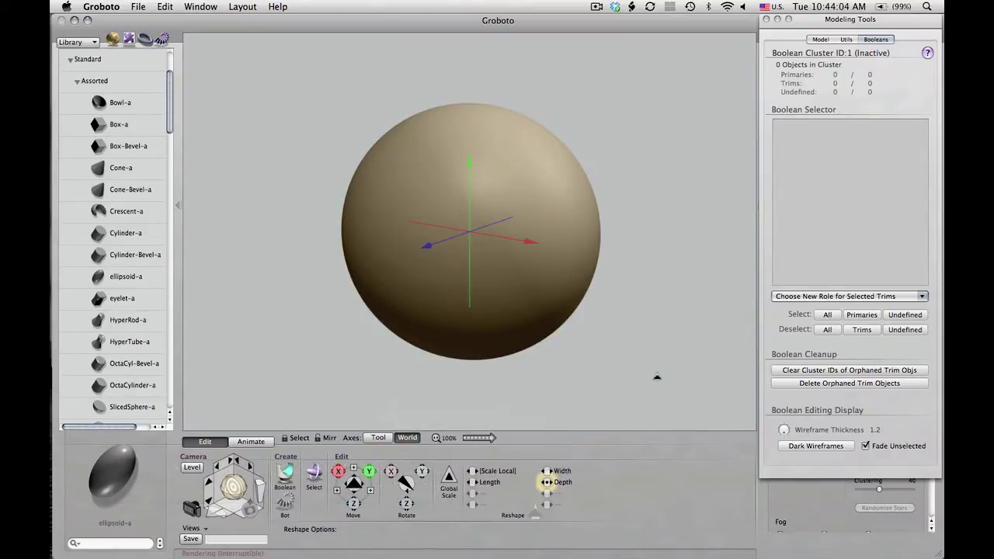
pyautogui.click(401, 437)
# - Add the cyl-outBody trim from BooleanTrims at the selection centre, slicing off the sphere's top
pyautogui.scroll(-4, 142, 270)
pyautogui.scroll(-12, 142, 270)
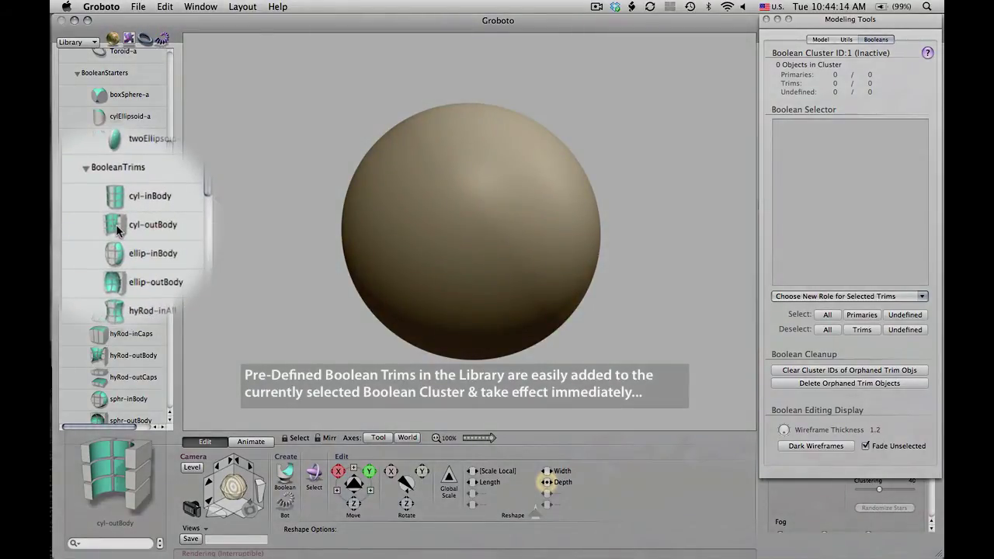
pyautogui.rightClick(117, 227)
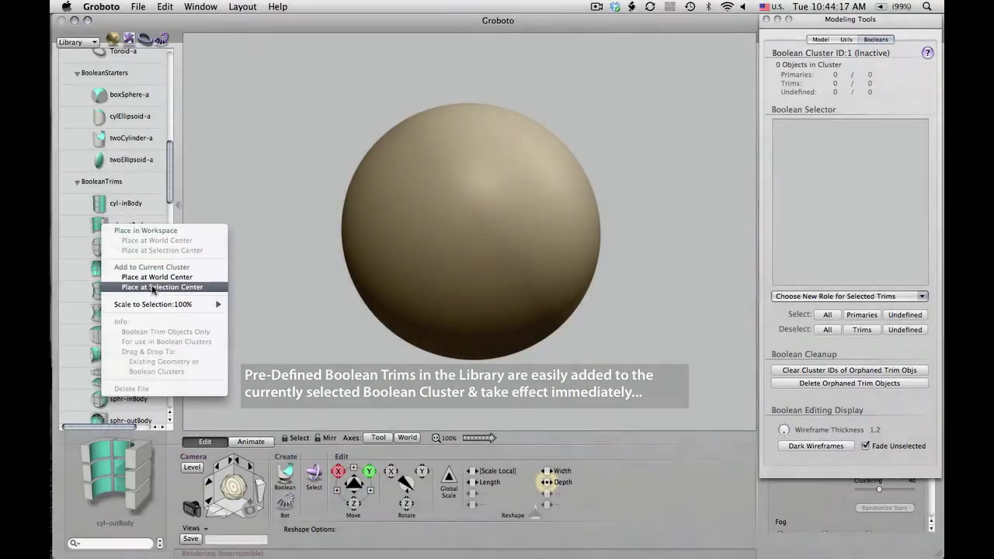
pyautogui.click(155, 286)
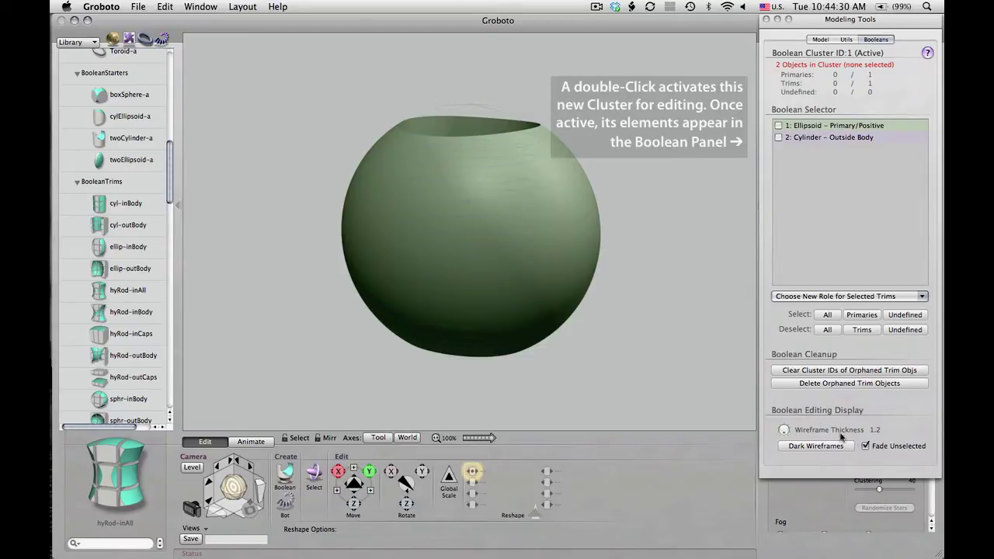
# - Turn off Fade Unselected, then select the cylinder trim, enlarge it and stretch its length
pyautogui.click(869, 446)
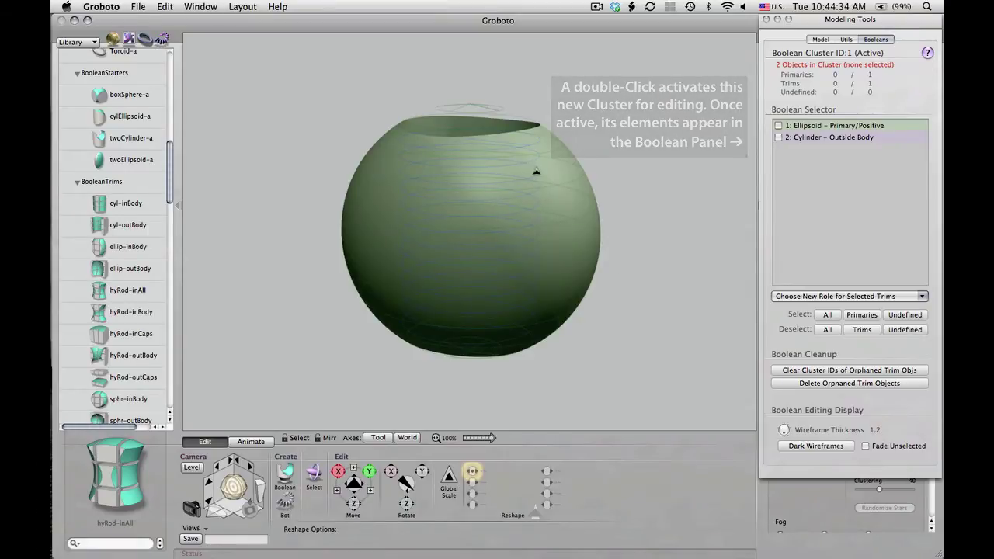
pyautogui.hotkey('alt', 'a')
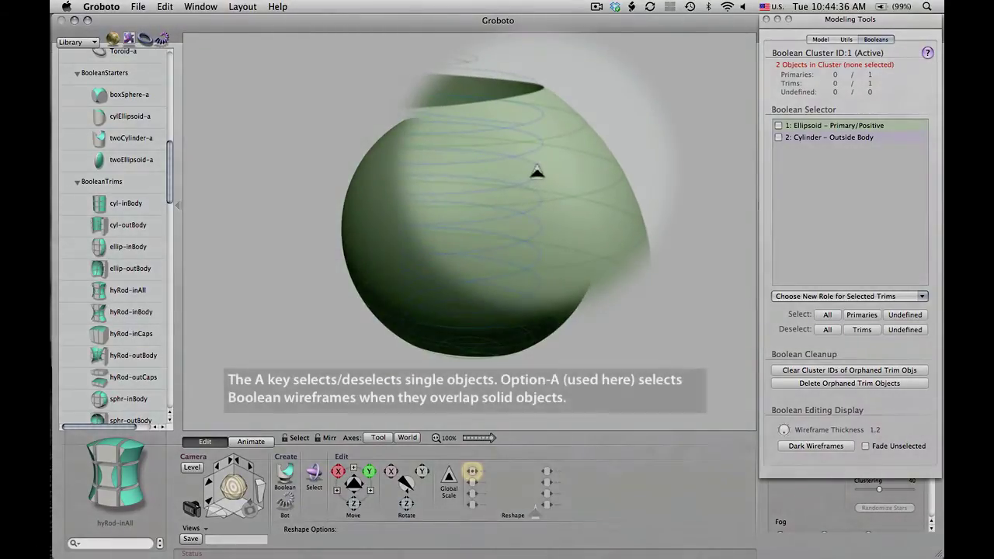
pyautogui.hotkey('alt', 'a')
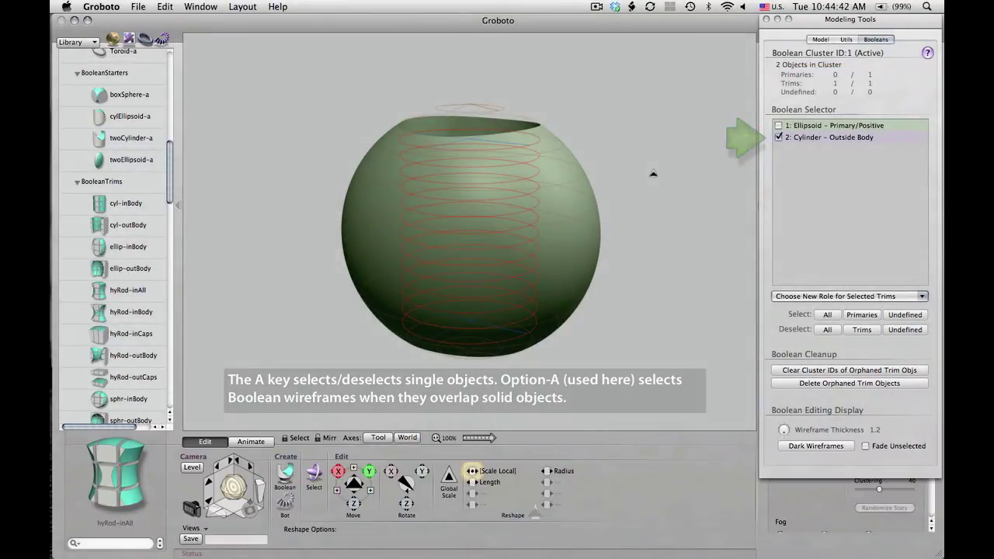
pyautogui.moveTo(653, 173); pyautogui.dragTo(671, 188)
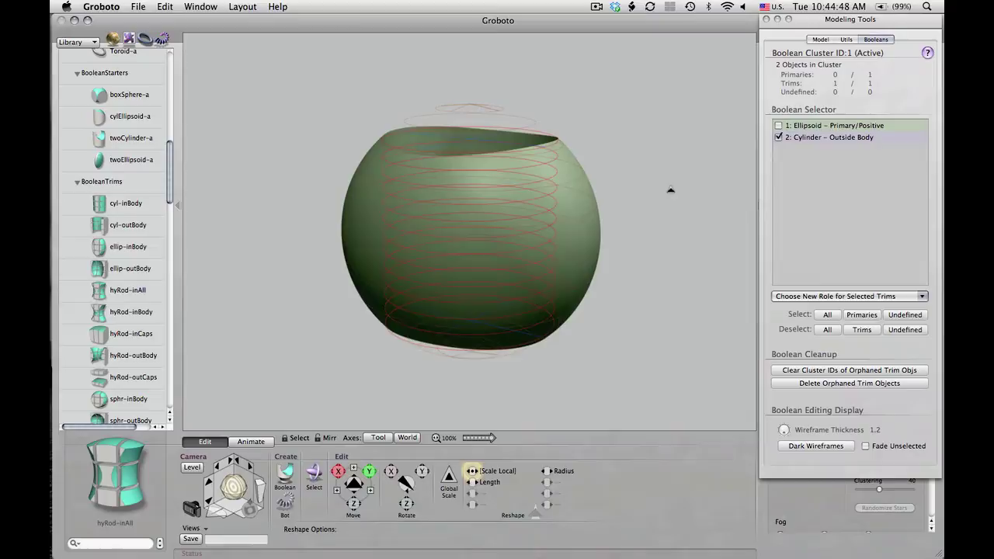
pyautogui.press('r')
pyautogui.press('r')
pyautogui.moveTo(670, 189); pyautogui.dragTo(766, 233)
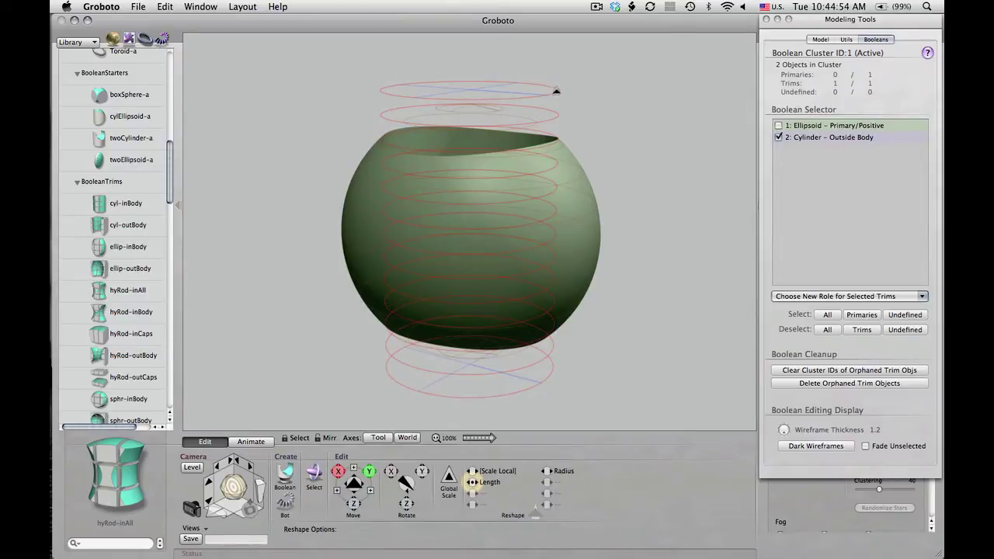
# - Rotate the cylinder trim twice by 90 degrees and increase its radius
pyautogui.press('9')
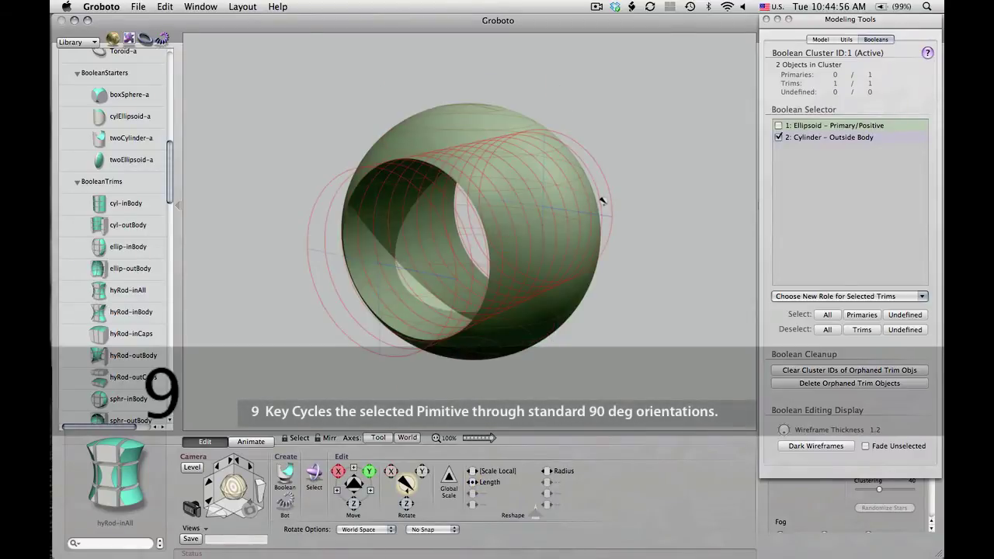
pyautogui.press('9')
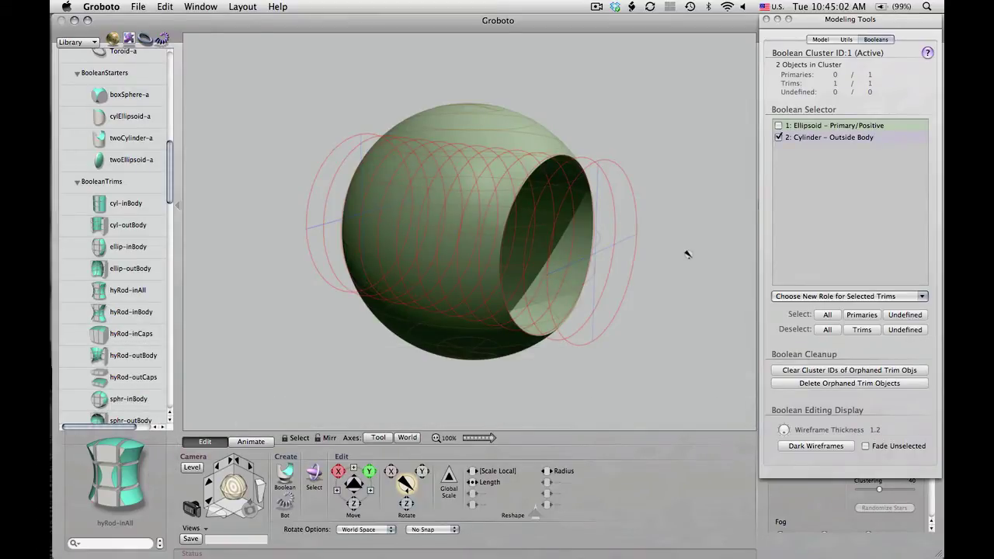
pyautogui.press('r')
pyautogui.press('r')
pyautogui.press('r')
pyautogui.moveTo(687, 255); pyautogui.dragTo(697, 258)
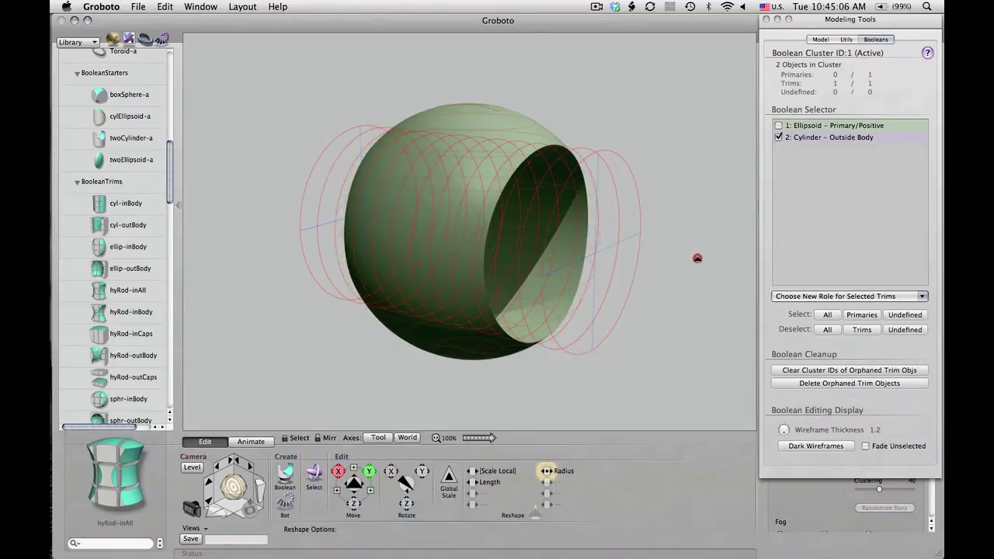
pyautogui.press('super')
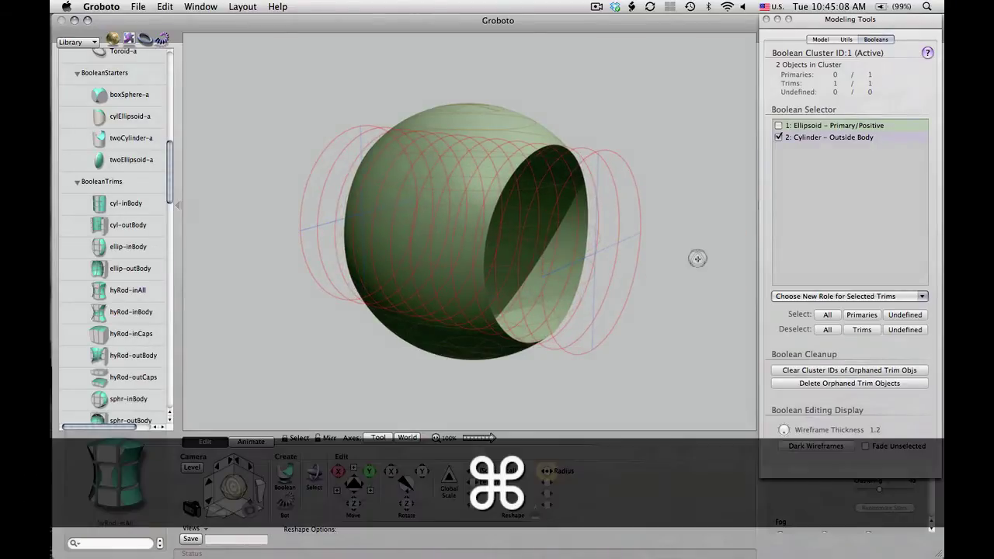
pyautogui.keyDown('super'); pyautogui.moveTo(687, 261); pyautogui.dragTo(654, 262); pyautogui.keyUp('super')
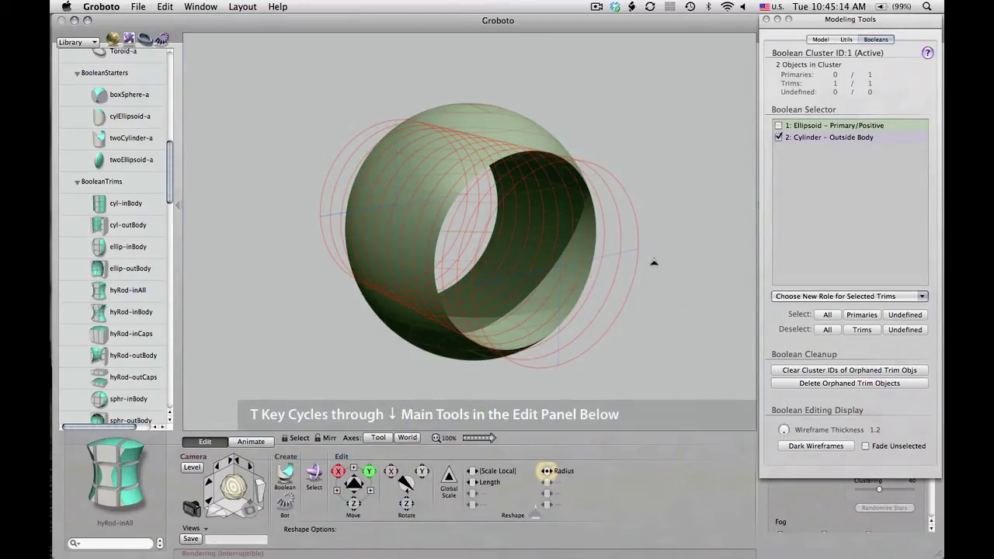
# - Slide the cylinder trim left and down in the YZ plane, then deselect it
pyautogui.press('t')
pyautogui.press('t')
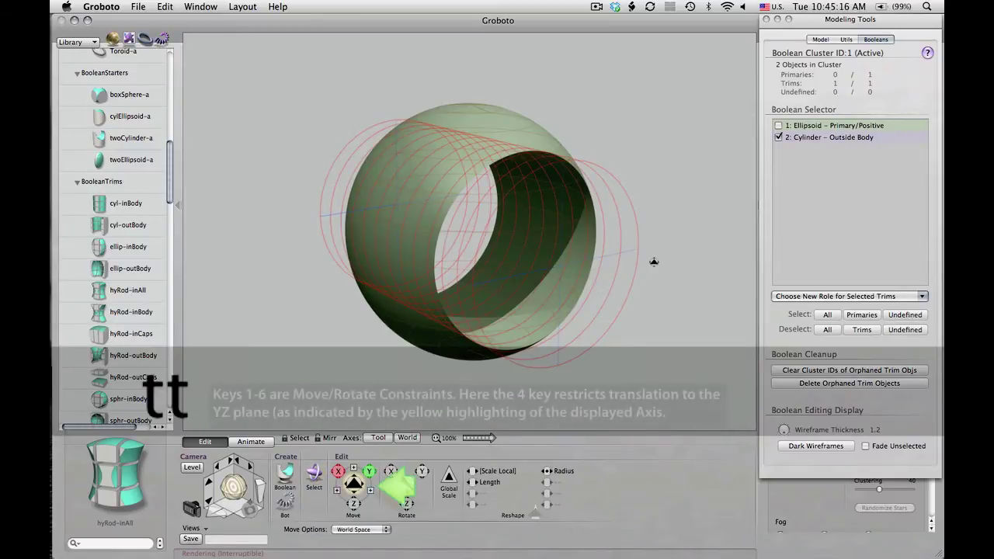
pyautogui.press('4')
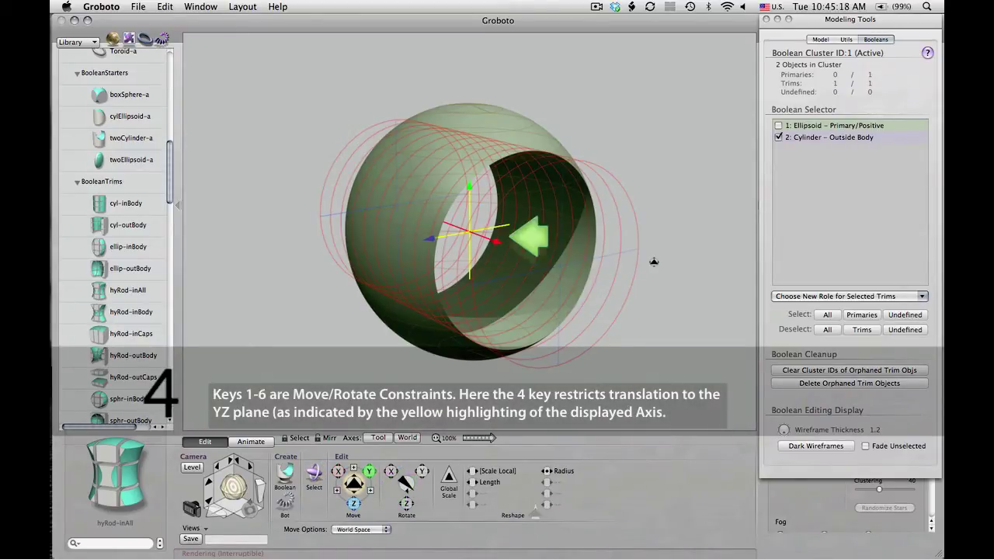
pyautogui.moveTo(657, 271); pyautogui.dragTo(576, 300)
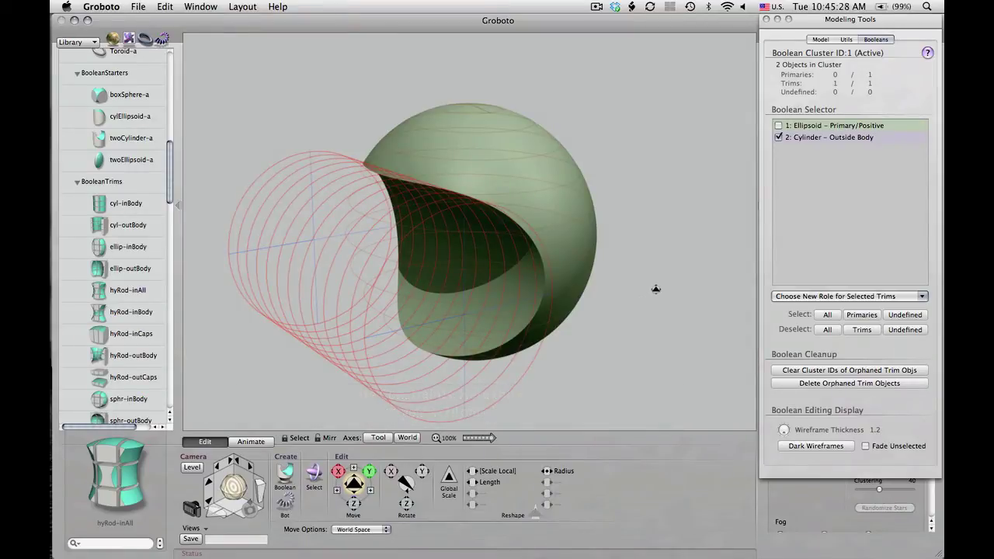
pyautogui.press('a')
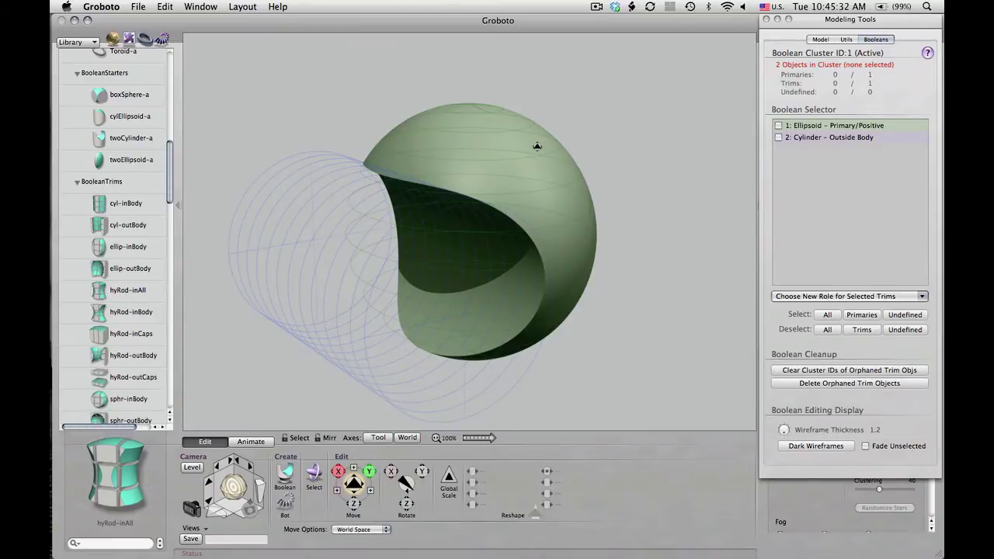
# - Duplicate the ellipsoid in place and shrink the copy slightly with Global Scale
pyautogui.rightClick(536, 146)
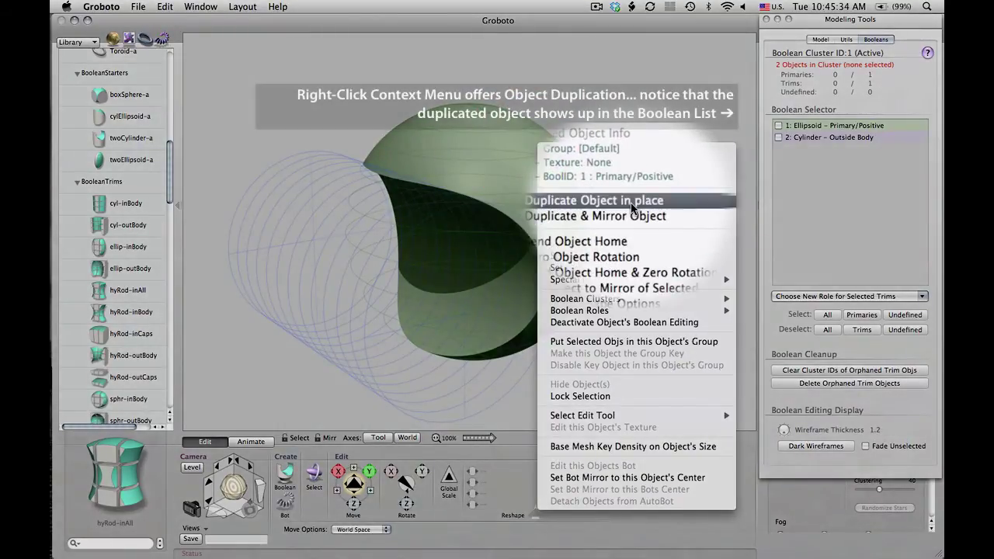
pyautogui.click(631, 202)
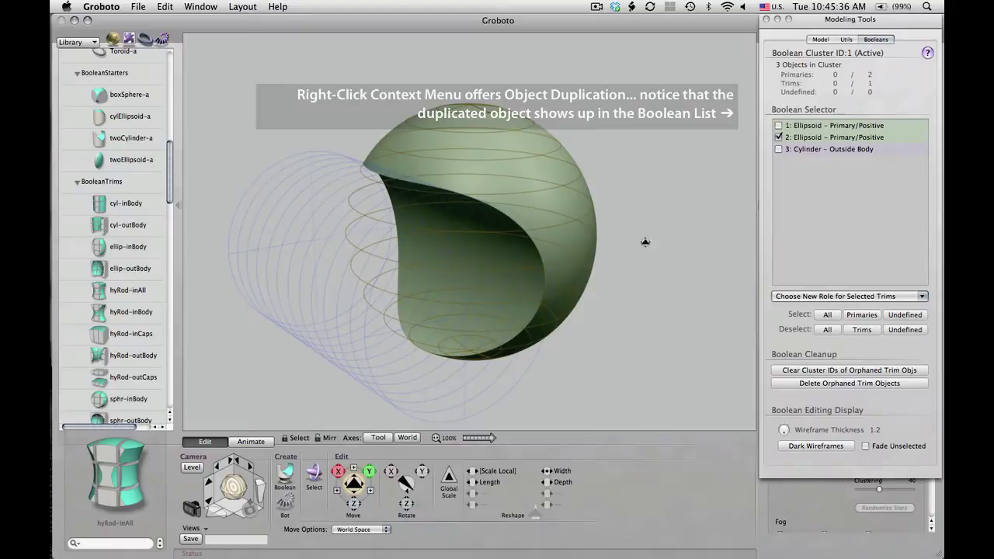
pyautogui.press('r')
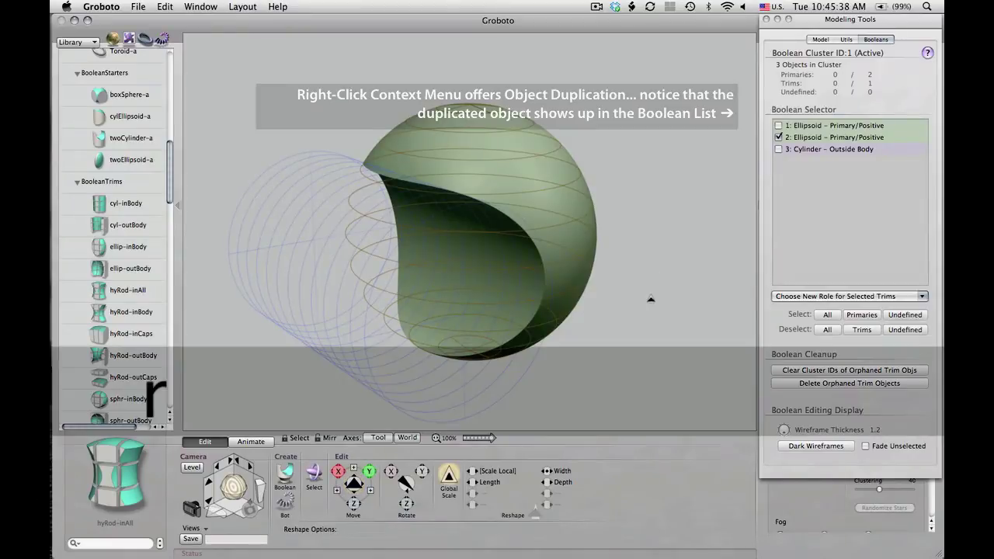
pyautogui.moveTo(650, 298); pyautogui.dragTo(643, 300)
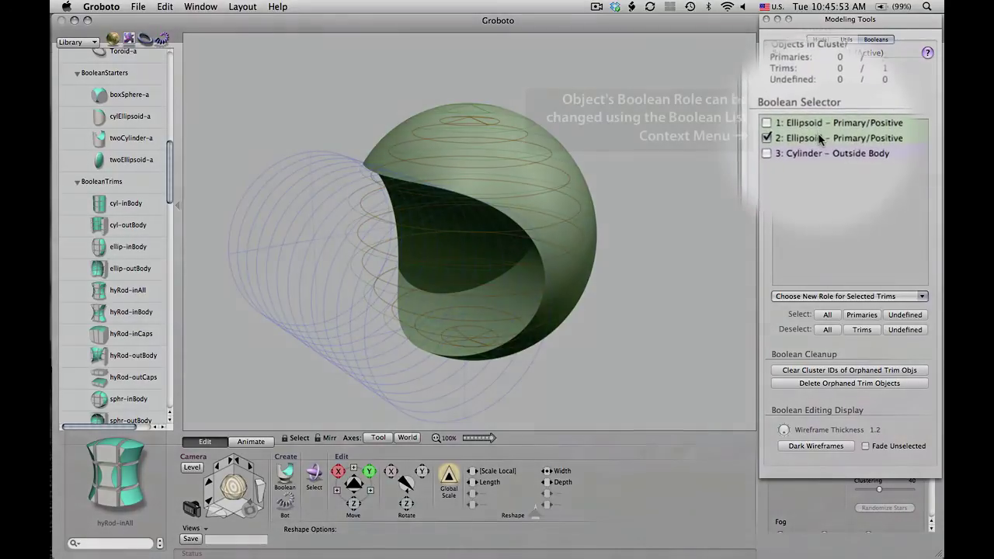
# - Set Ellipsoid 2's Boolean role to Outside Body, hollowing the sphere into a shell
pyautogui.rightClick(818, 136)
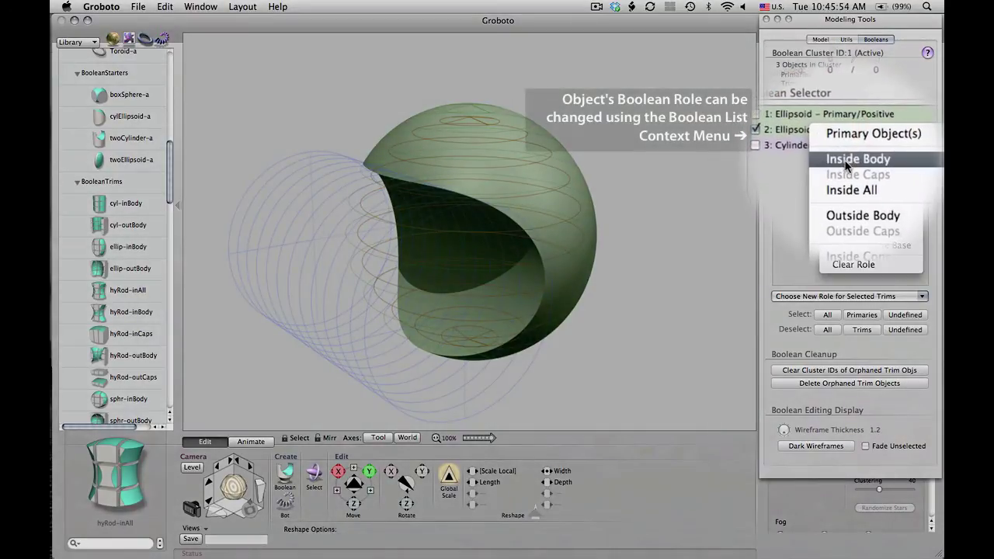
pyautogui.click(846, 204)
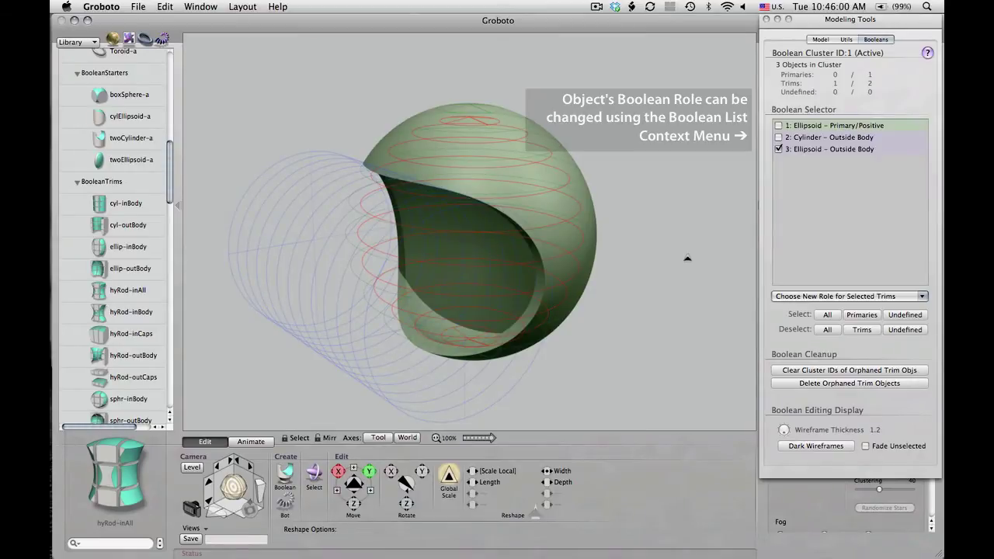
pyautogui.moveTo(687, 257)
pyautogui.keyDown('super'); pyautogui.mouseDown()
pyautogui.moveTo(674, 269)
pyautogui.moveTo(706, 235)
pyautogui.moveTo(738, 224)
pyautogui.moveTo(750, 251)
pyautogui.moveTo(645, 288)
pyautogui.moveTo(585, 276)
pyautogui.moveTo(628, 295)
pyautogui.moveTo(707, 241)
pyautogui.moveTo(738, 239)
pyautogui.moveTo(707, 262)
pyautogui.moveTo(665, 269)
pyautogui.mouseUp(); pyautogui.keyUp('super')
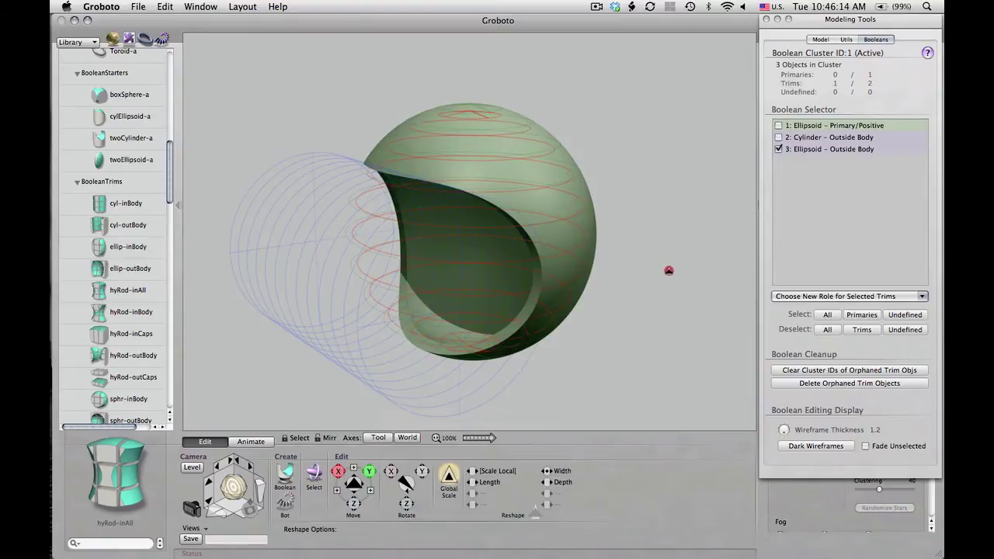
pyautogui.moveTo(587, 390)
pyautogui.keyDown('super'); pyautogui.mouseDown()
pyautogui.moveTo(678, 377)
pyautogui.moveTo(587, 388)
pyautogui.mouseUp(); pyautogui.keyUp('super')
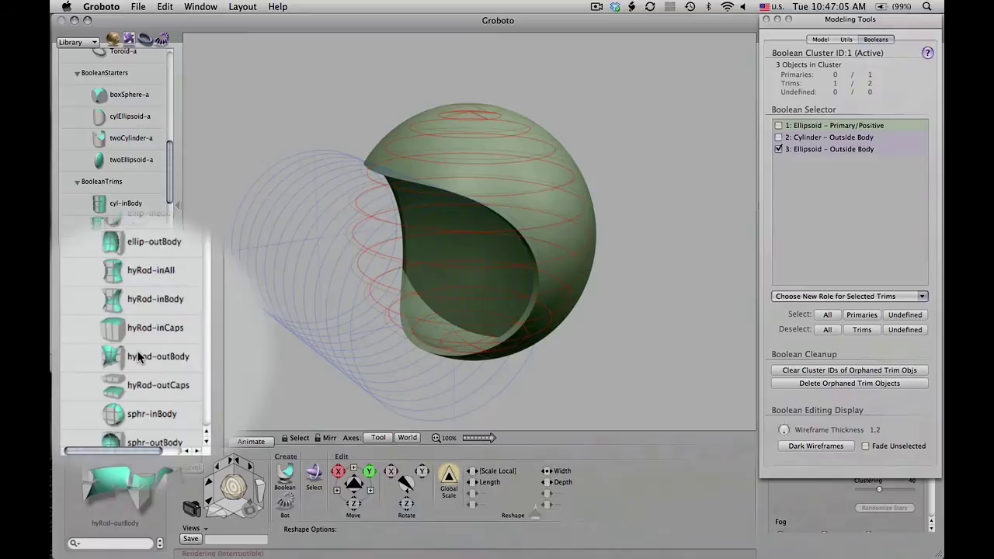
# - Add the hyRod-outCaps trim to the current cluster at the selection centre and resize it
pyautogui.rightClick(121, 374)
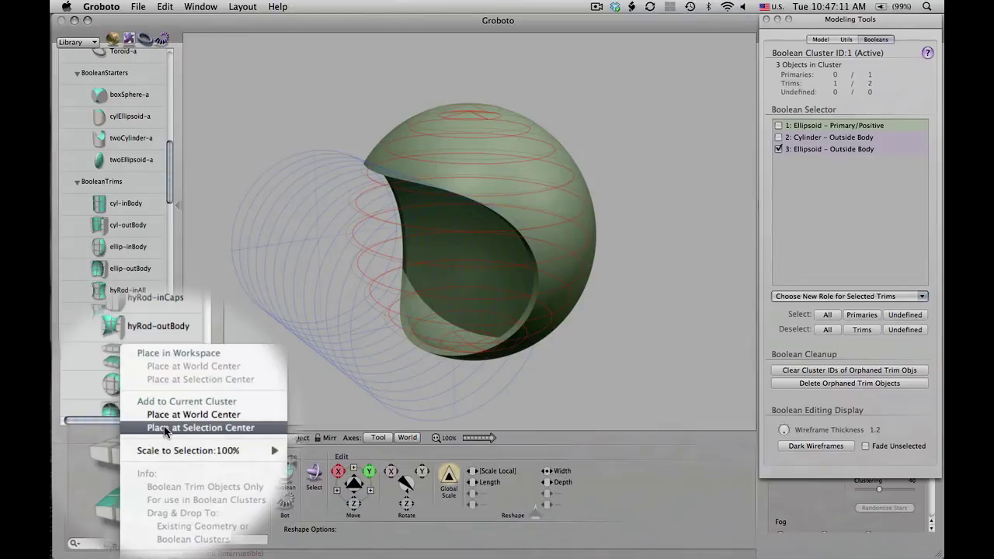
pyautogui.click(165, 428)
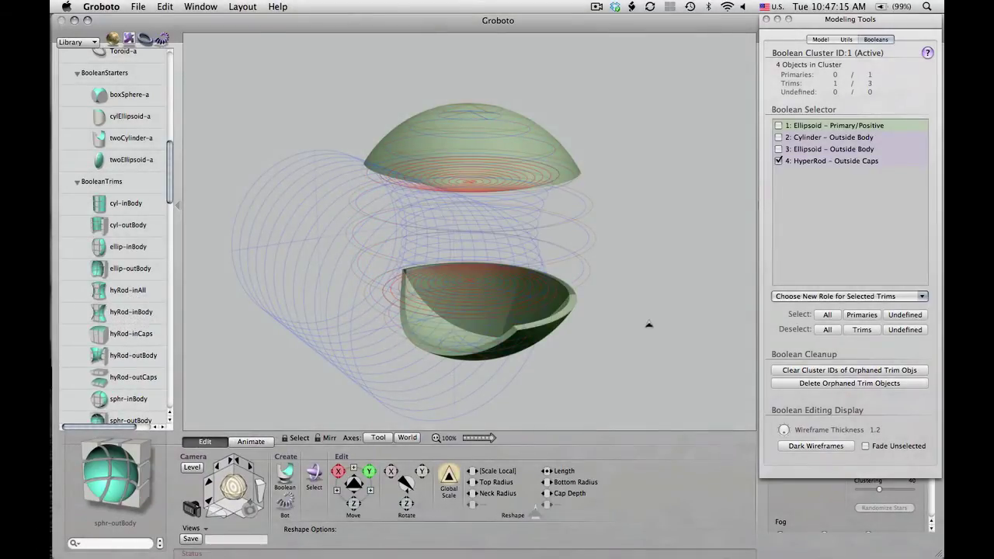
pyautogui.moveTo(645, 322); pyautogui.dragTo(666, 339)
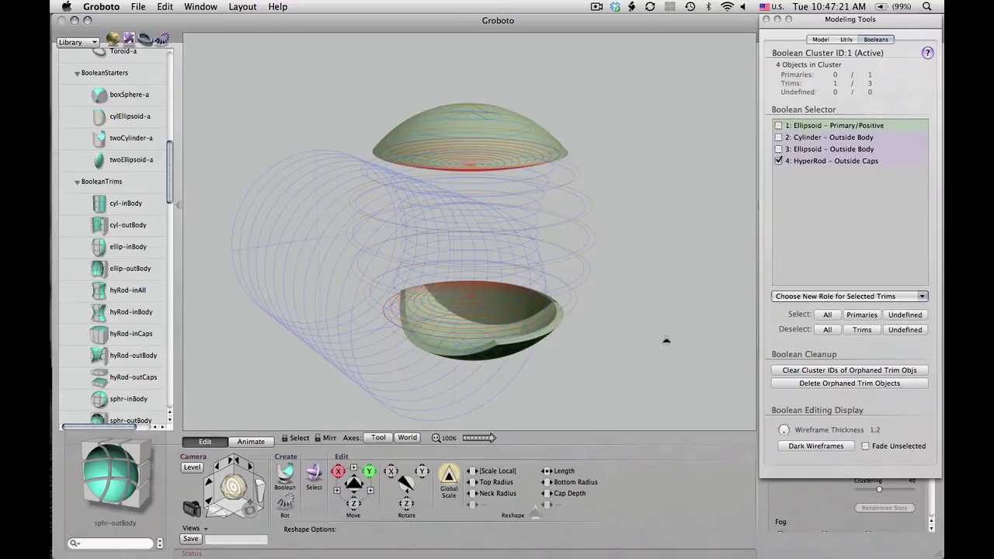
# - Move the HyperRod trim down along Z to cut away the shell's bottom
pyautogui.press('s')
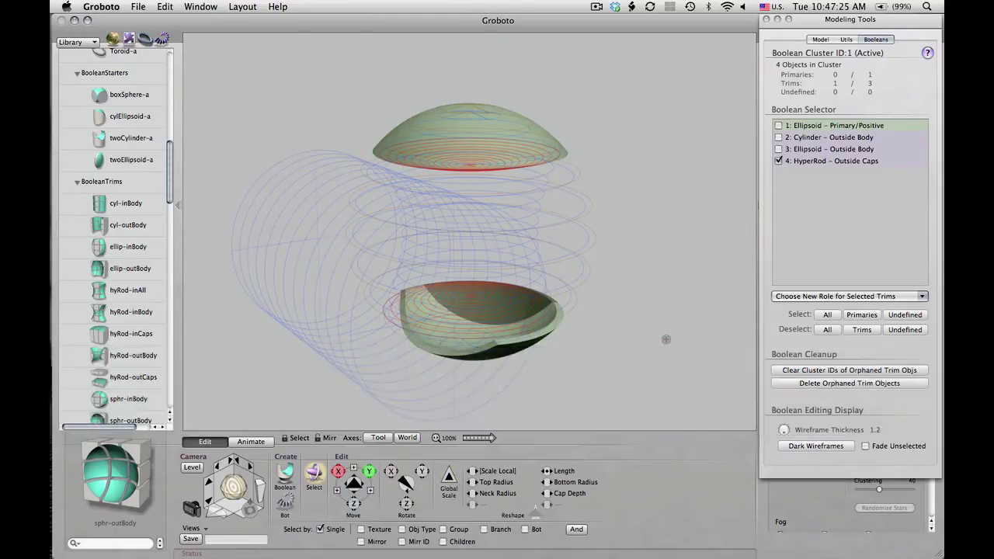
pyautogui.press('t')
pyautogui.moveTo(649, 334); pyautogui.dragTo(635, 469)
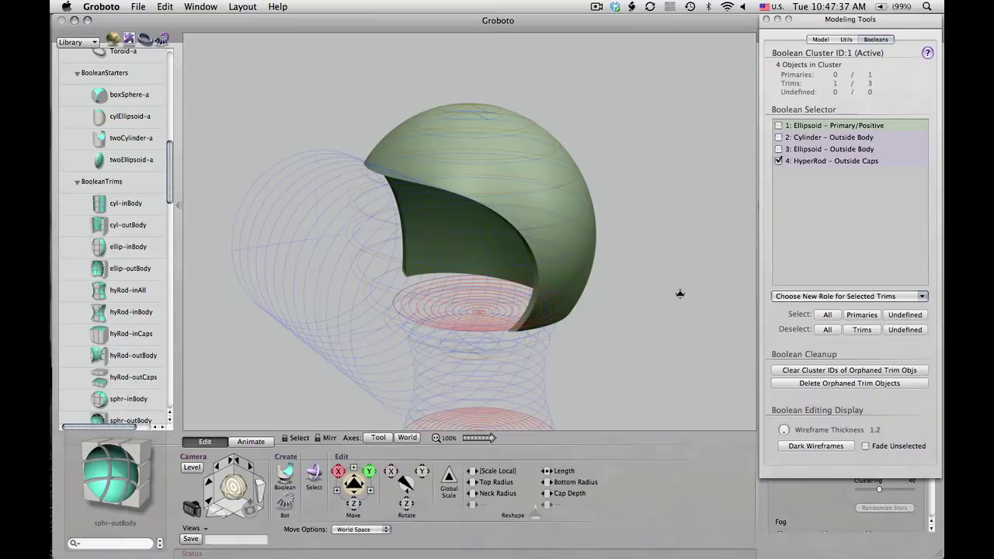
# - Tilt the HyperRod trim about the X axis
pyautogui.press('t')
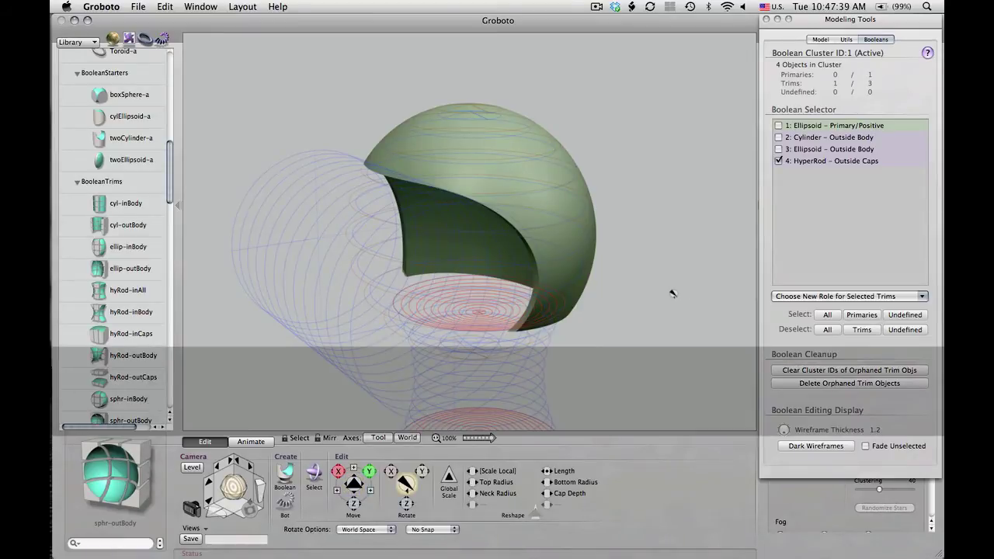
pyautogui.press('1')
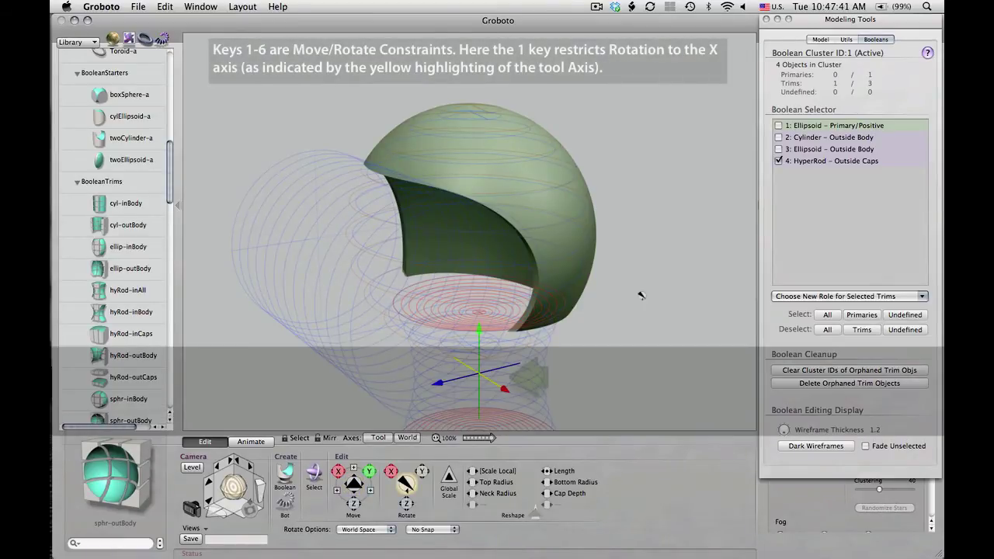
pyautogui.moveTo(632, 338)
pyautogui.mouseDown()
pyautogui.moveTo(623, 346)
pyautogui.moveTo(641, 339)
pyautogui.moveTo(639, 347)
pyautogui.mouseUp()
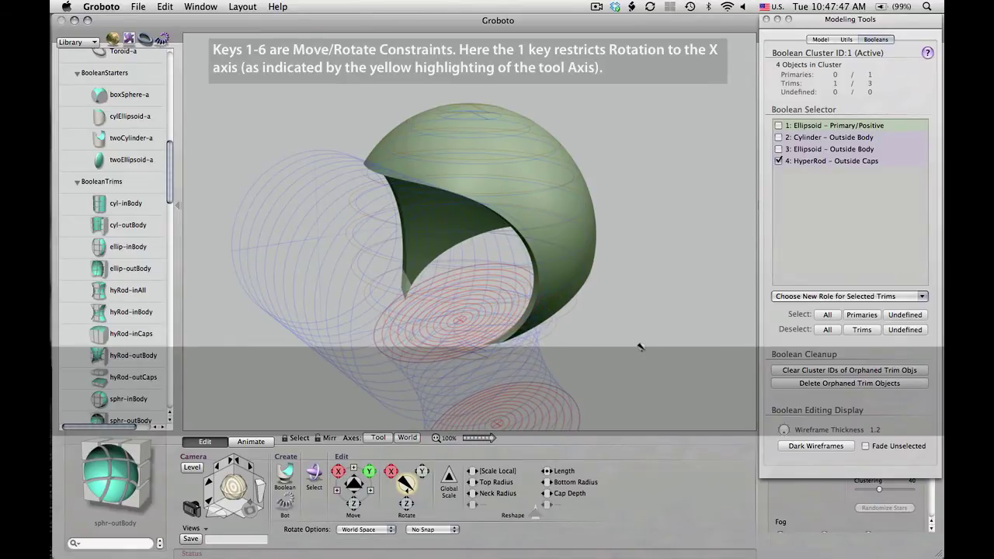
pyautogui.moveTo(640, 346); pyautogui.dragTo(641, 347)
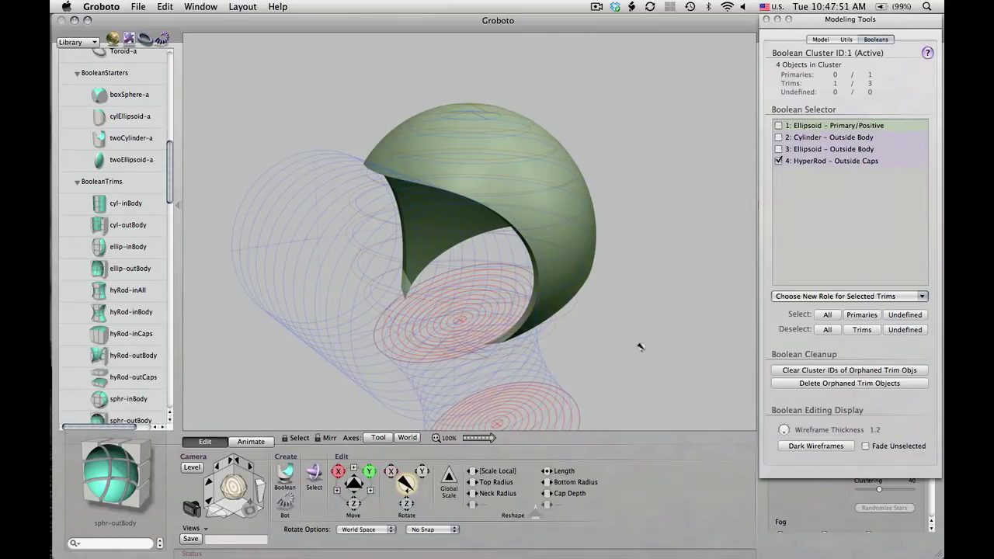
# - Enlarge the HyperRod trim, then adjust its Length and increase its Cap Depth
pyautogui.press('s')
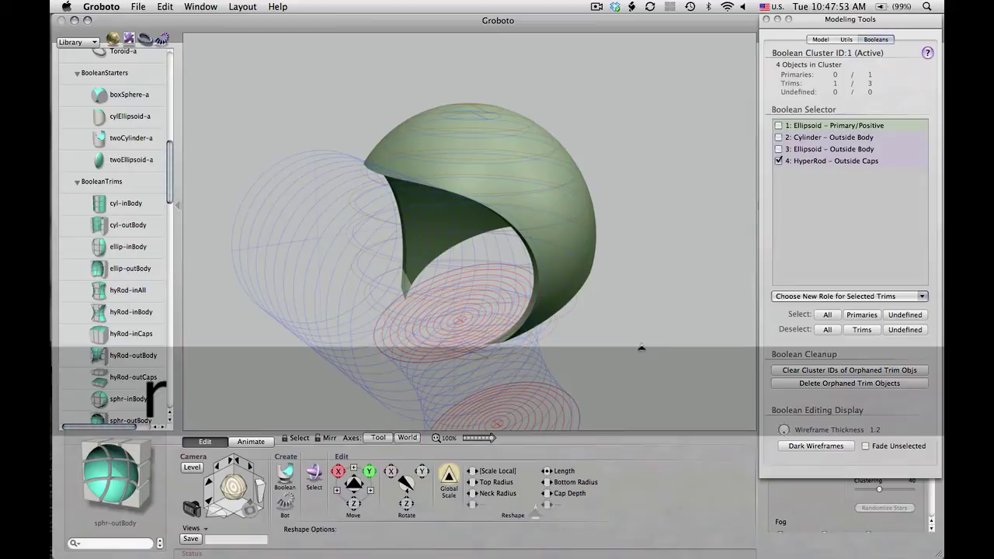
pyautogui.moveTo(609, 344); pyautogui.dragTo(626, 344)
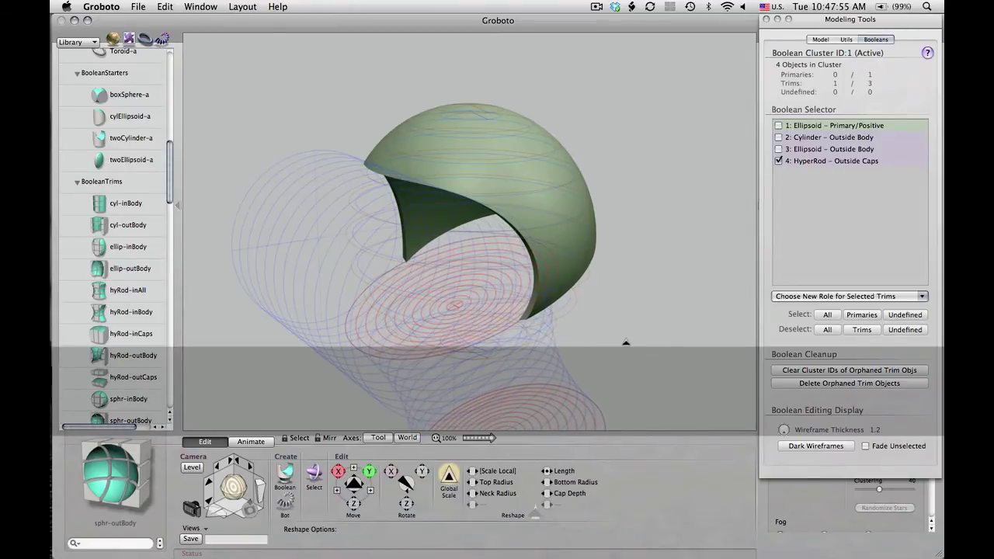
pyautogui.press('t')
pyautogui.press('r')
pyautogui.press('r')
pyautogui.press('r')
pyautogui.press('r')
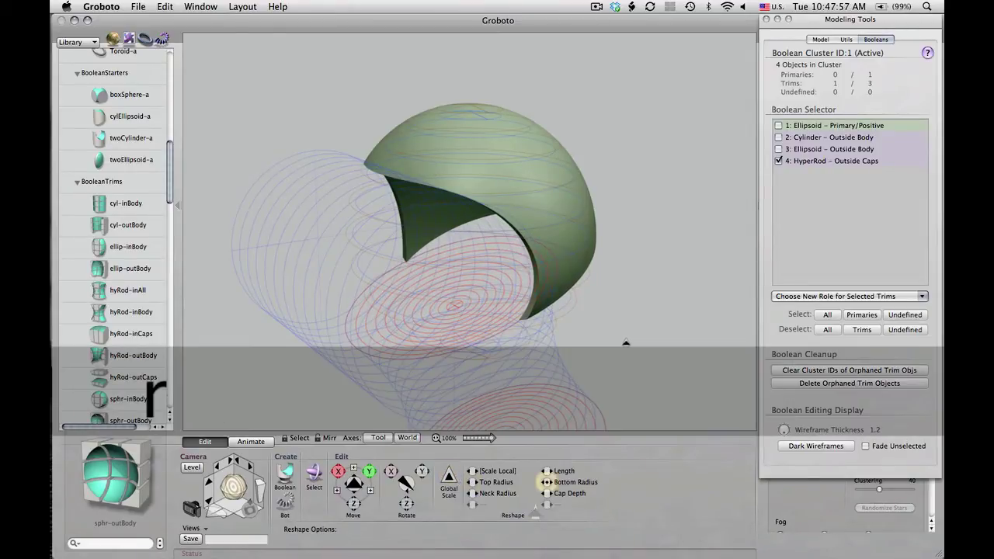
pyautogui.press('r')
pyautogui.moveTo(626, 342)
pyautogui.mouseDown()
pyautogui.moveTo(641, 338)
pyautogui.moveTo(631, 341)
pyautogui.mouseUp()
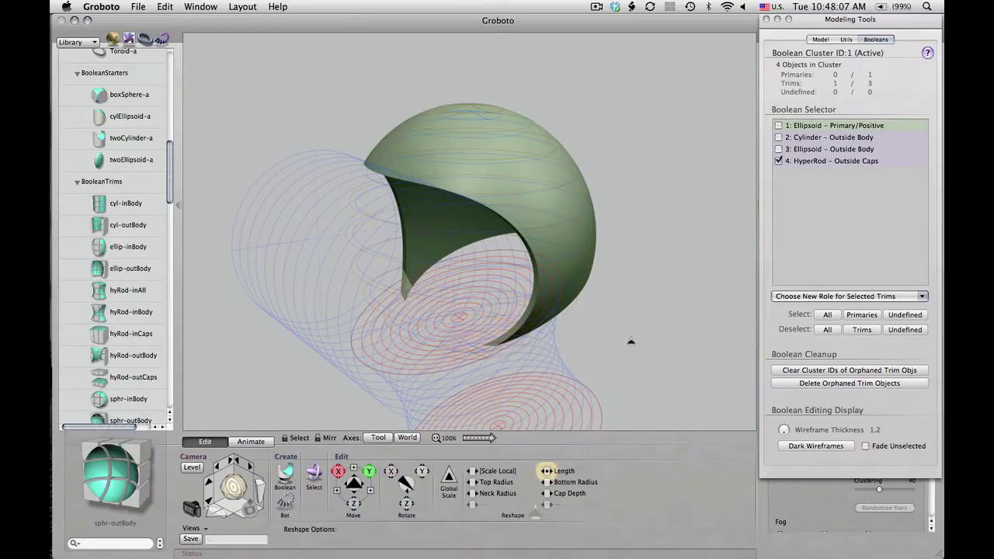
pyautogui.press('r')
pyautogui.press('r')
pyautogui.press('r')
pyautogui.press('r')
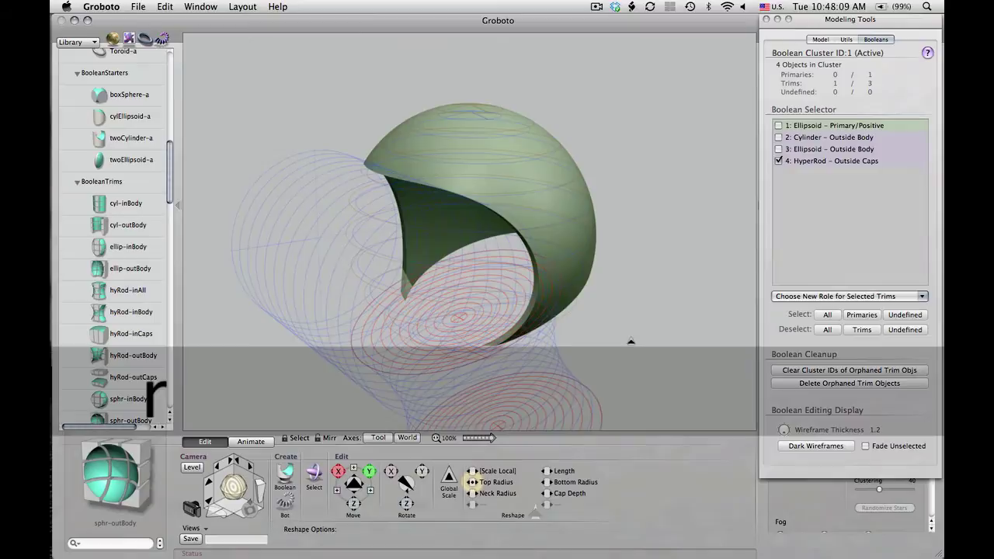
pyautogui.moveTo(635, 342); pyautogui.dragTo(657, 342)
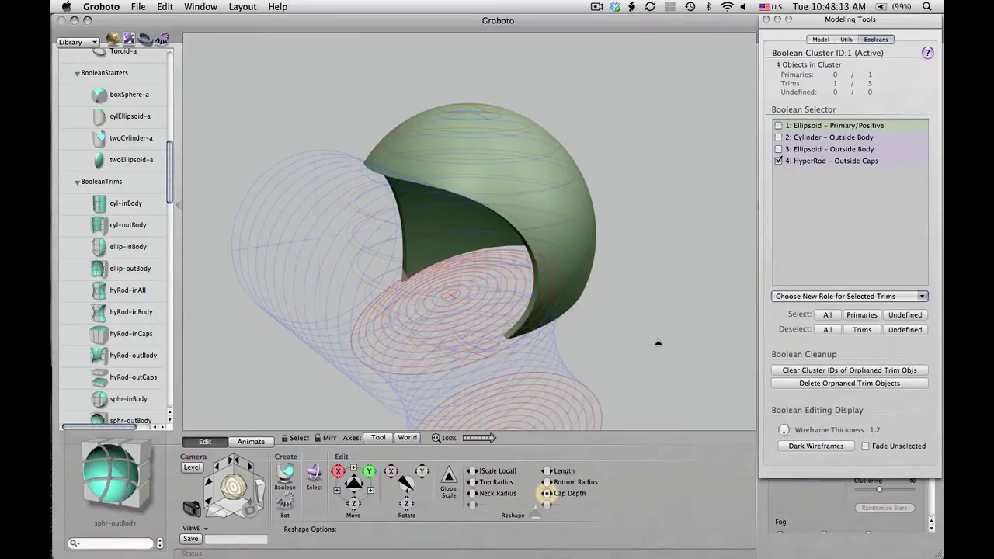
pyautogui.moveTo(657, 341)
pyautogui.keyDown('super'); pyautogui.mouseDown()
pyautogui.moveTo(576, 294)
pyautogui.moveTo(552, 297)
pyautogui.moveTo(666, 325)
pyautogui.moveTo(659, 335)
pyautogui.moveTo(626, 333)
pyautogui.moveTo(637, 335)
pyautogui.mouseUp(); pyautogui.keyUp('super')
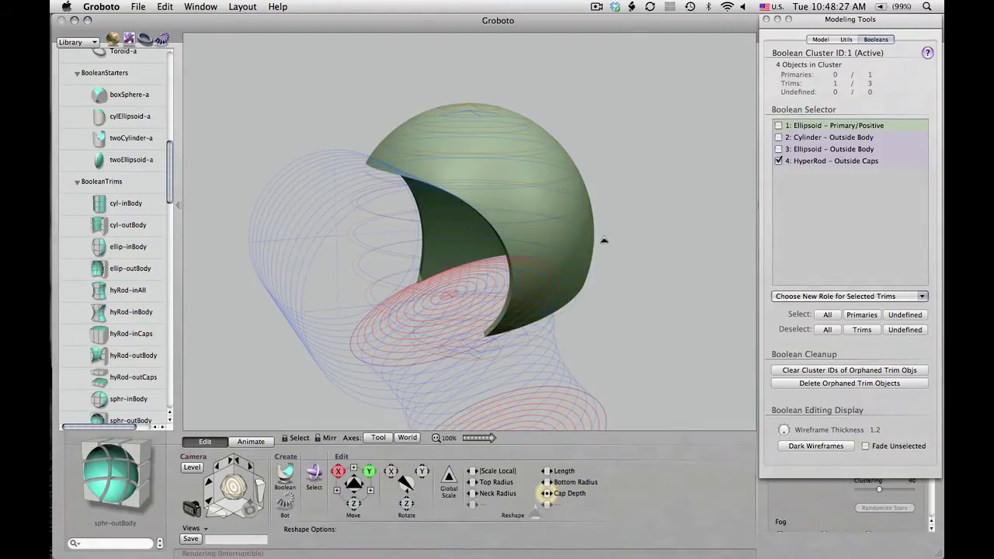
# - Add ellipsoid-a from the Library to Cluster ID:1, placed at the selection centre
pyautogui.press('a')
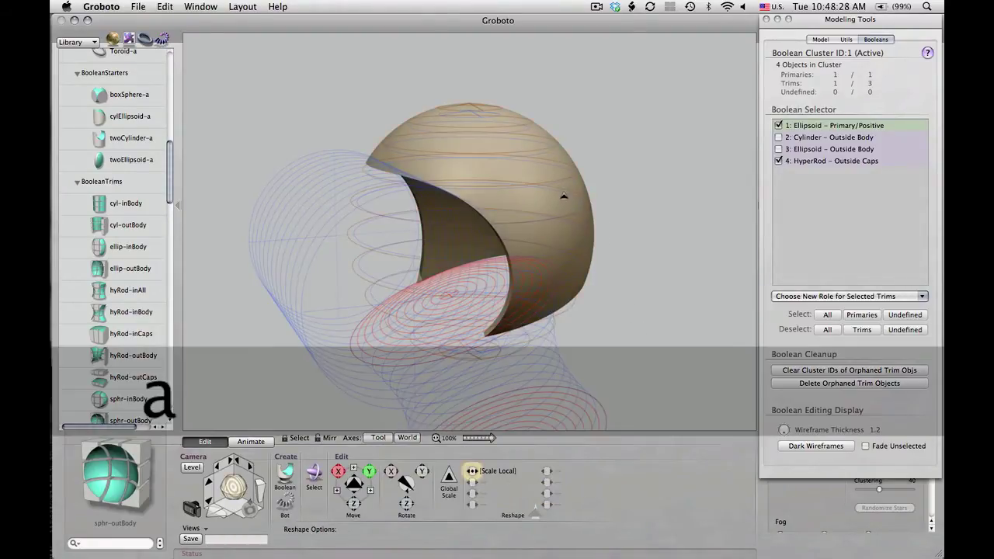
pyautogui.click(651, 217)
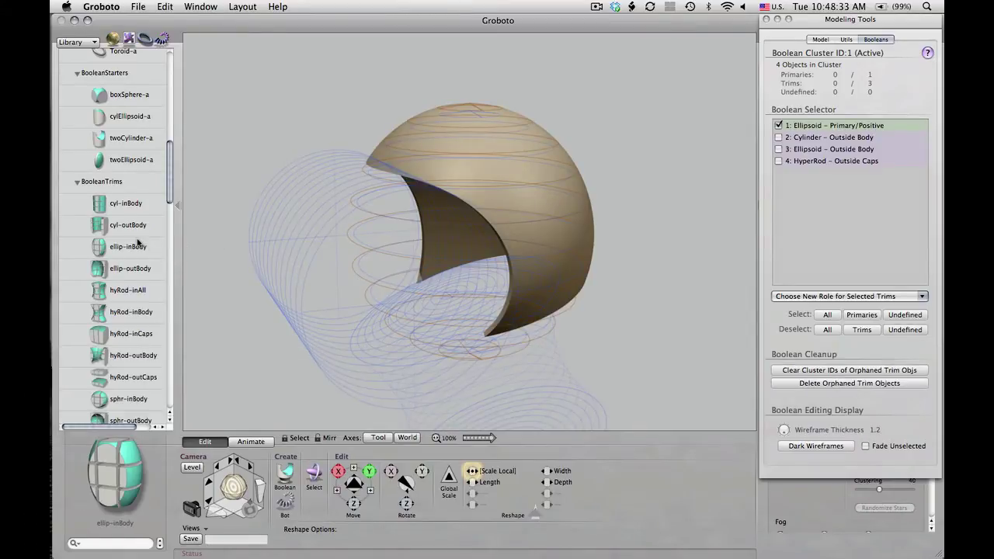
pyautogui.scroll(5, 137, 243)
pyautogui.scroll(2, 137, 243)
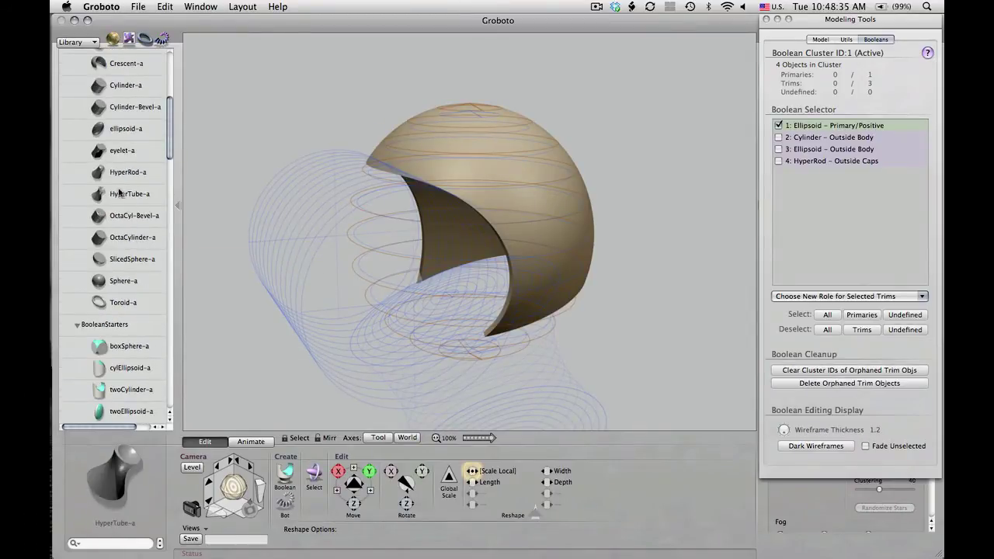
pyautogui.rightClick(99, 132)
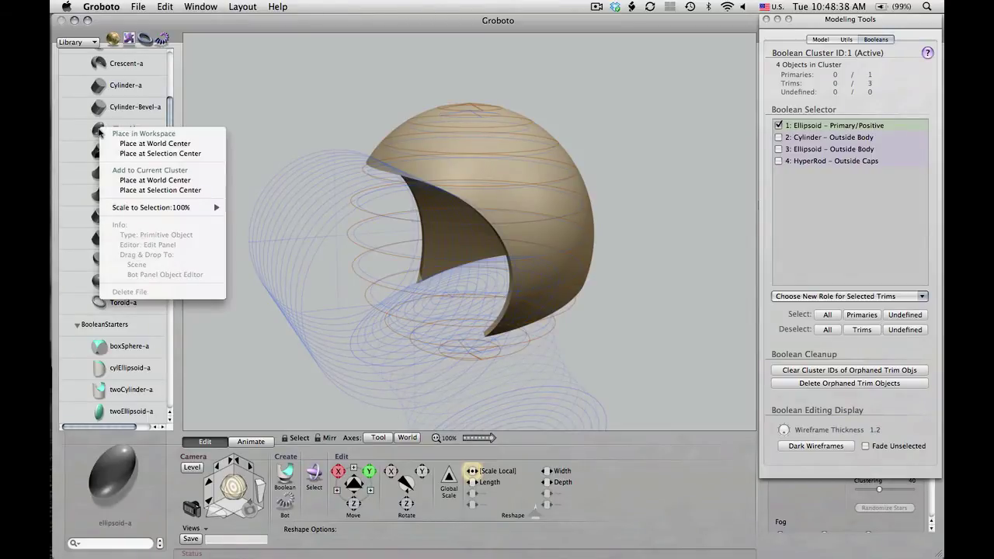
pyautogui.click(159, 190)
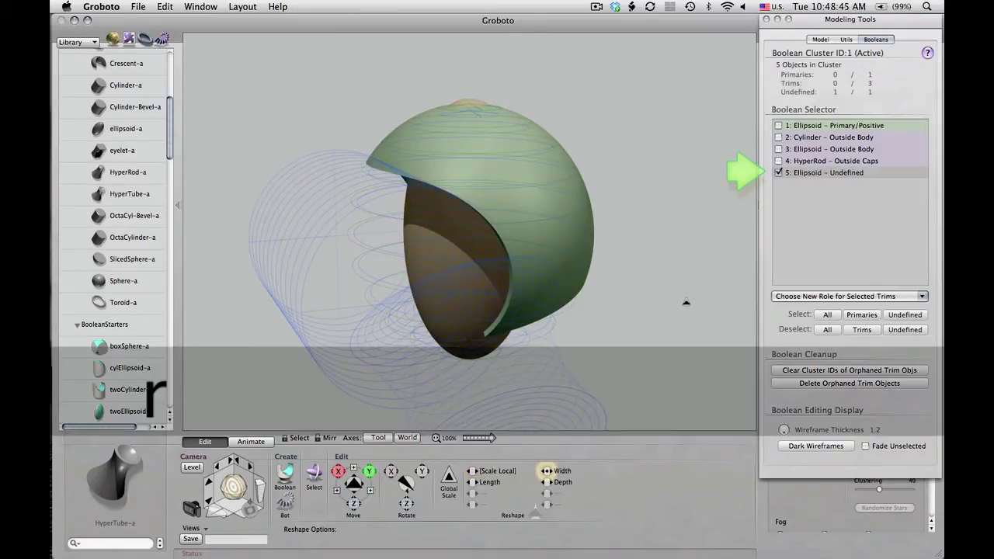
# - Enlarge the new ellipsoid's width, length and depth until it nearly fills the helmet shell
pyautogui.moveTo(547, 471); pyautogui.dragTo(546, 471)
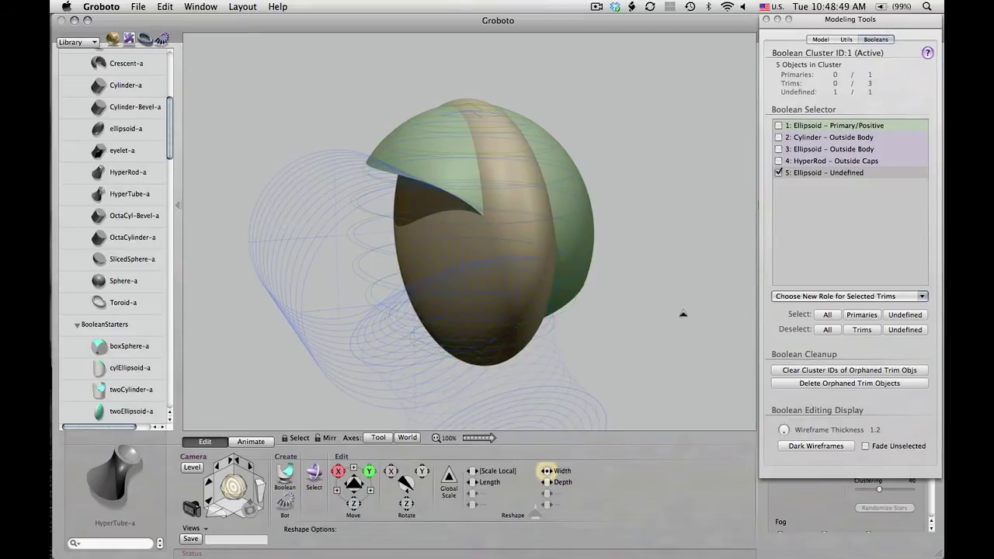
pyautogui.press('r')
pyautogui.click(472, 482)
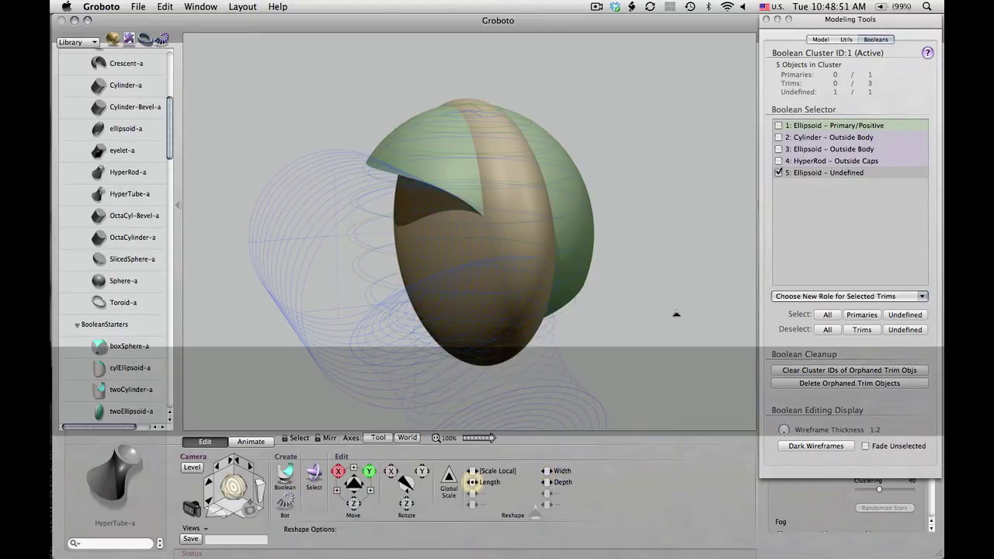
pyautogui.moveTo(676, 314); pyautogui.dragTo(719, 320)
pyautogui.press('r')
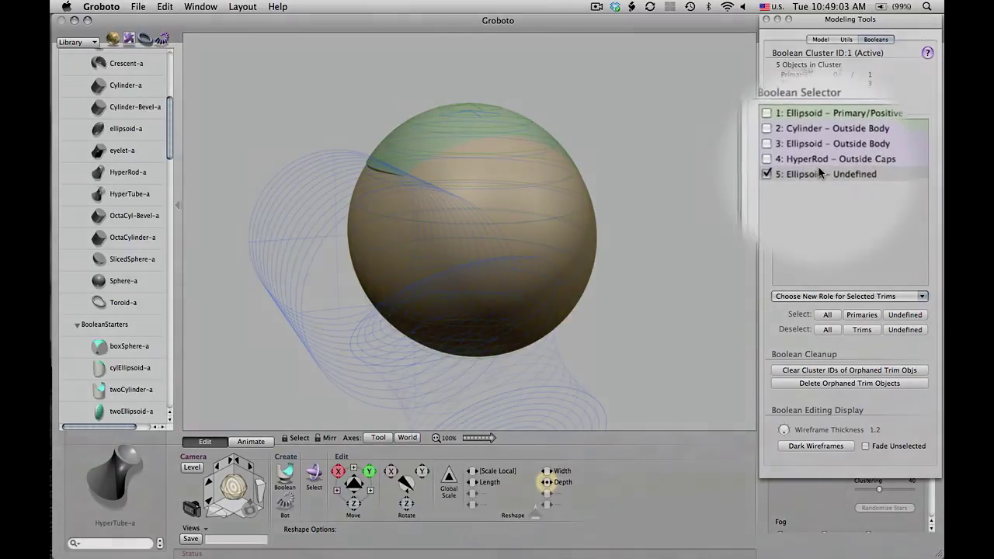
# - Make item 5 a Primary Object and move it to form a rim along the helmet's opening
pyautogui.rightClick(819, 173)
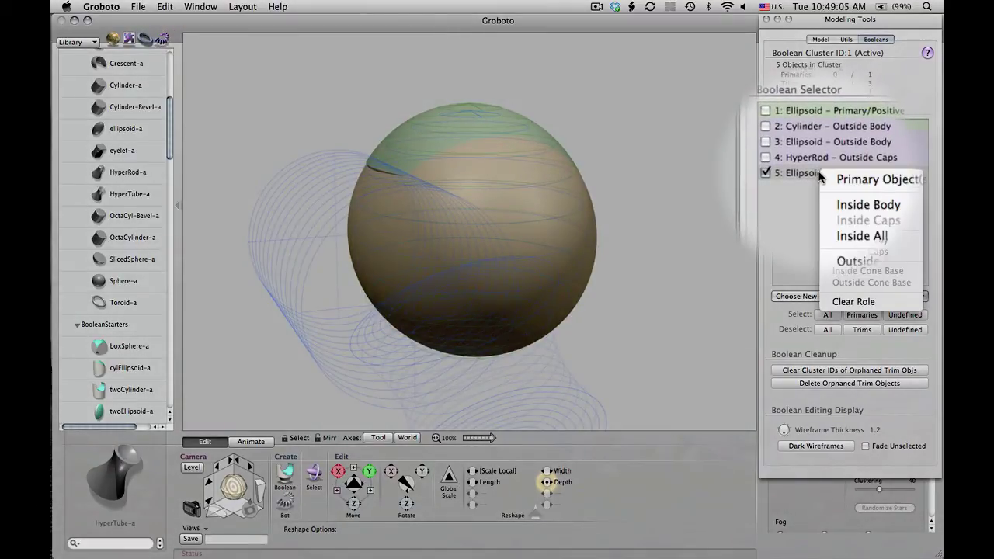
pyautogui.click(824, 175)
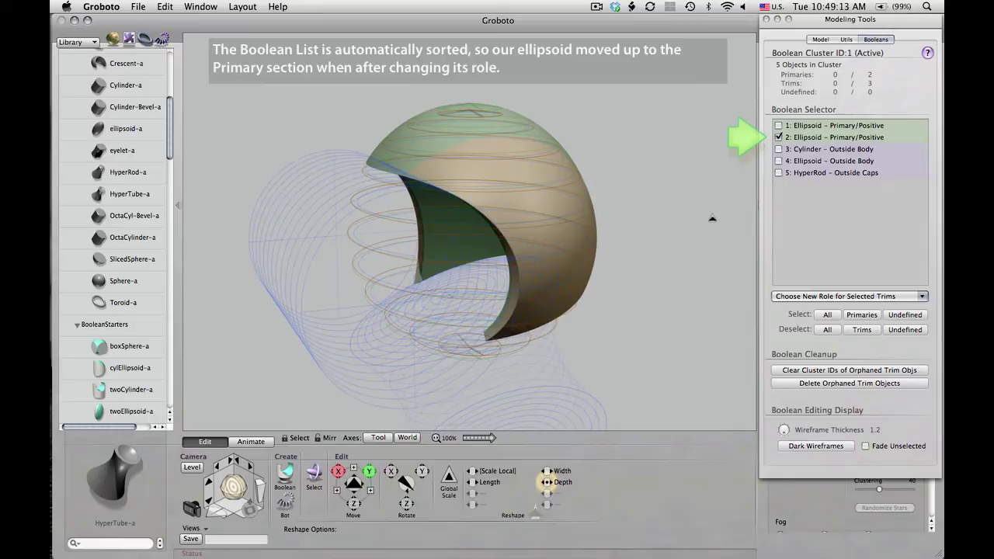
pyautogui.press('t')
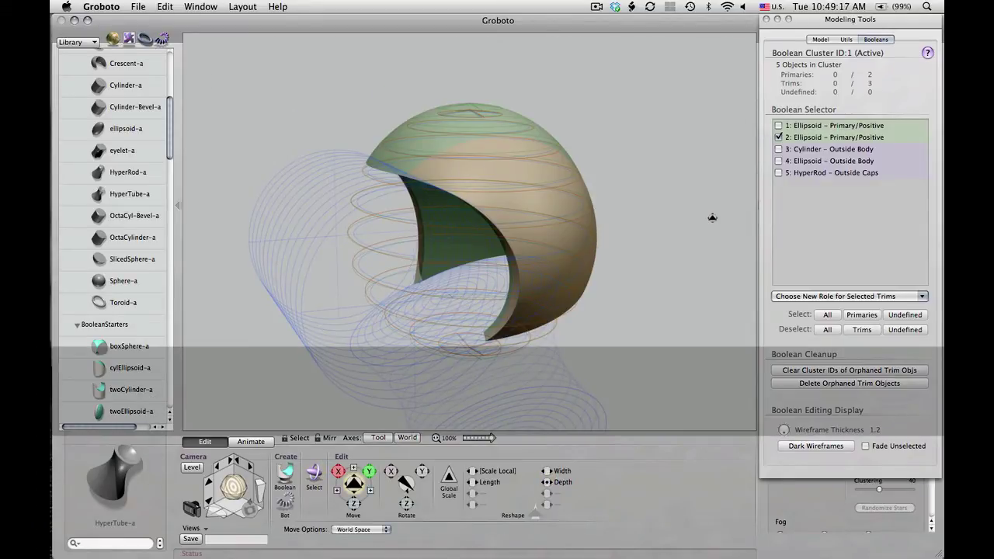
pyautogui.press('4')
pyautogui.moveTo(712, 217); pyautogui.dragTo(675, 238)
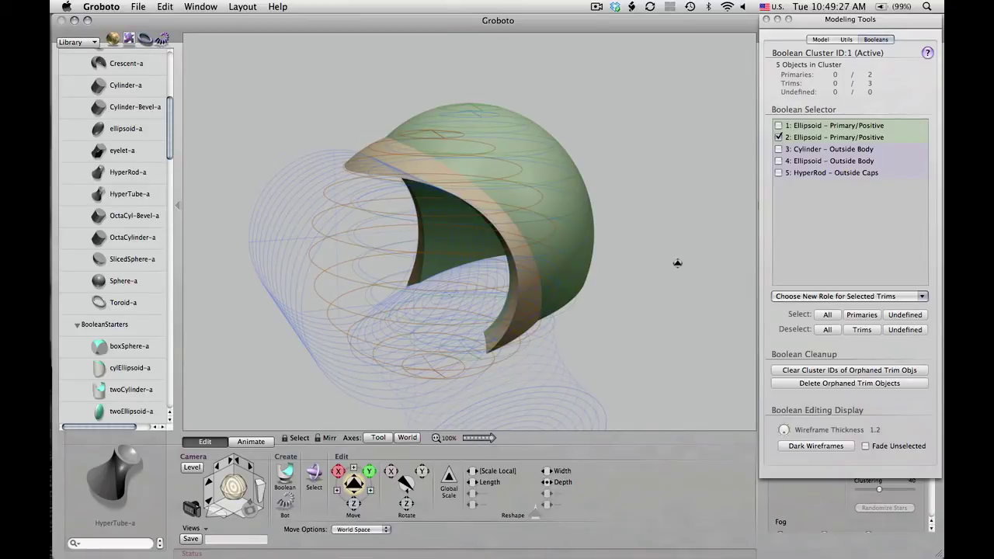
# - Switch the viewport to Shaded w/Outline and orbit around the helmet to see the tan band
pyautogui.rightClick(609, 61)
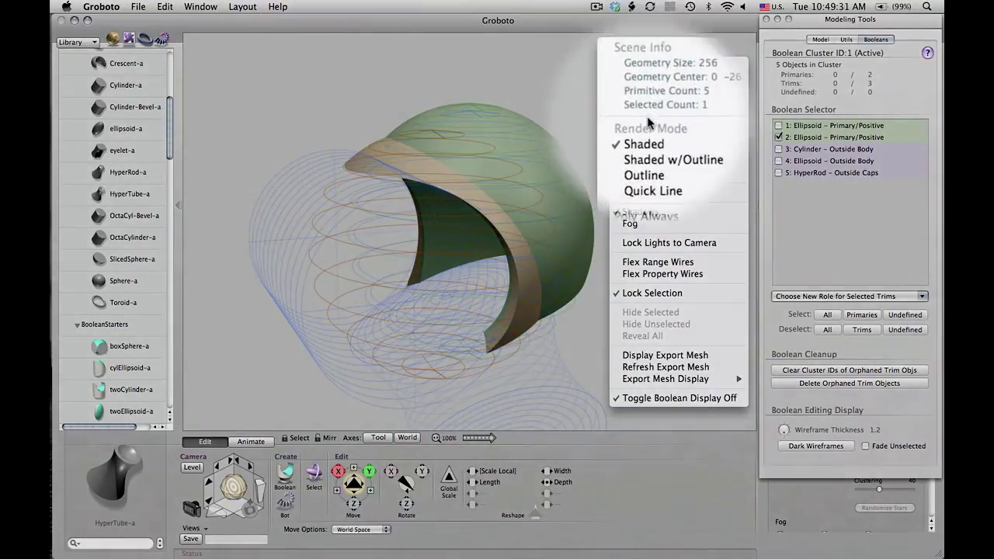
pyautogui.click(654, 153)
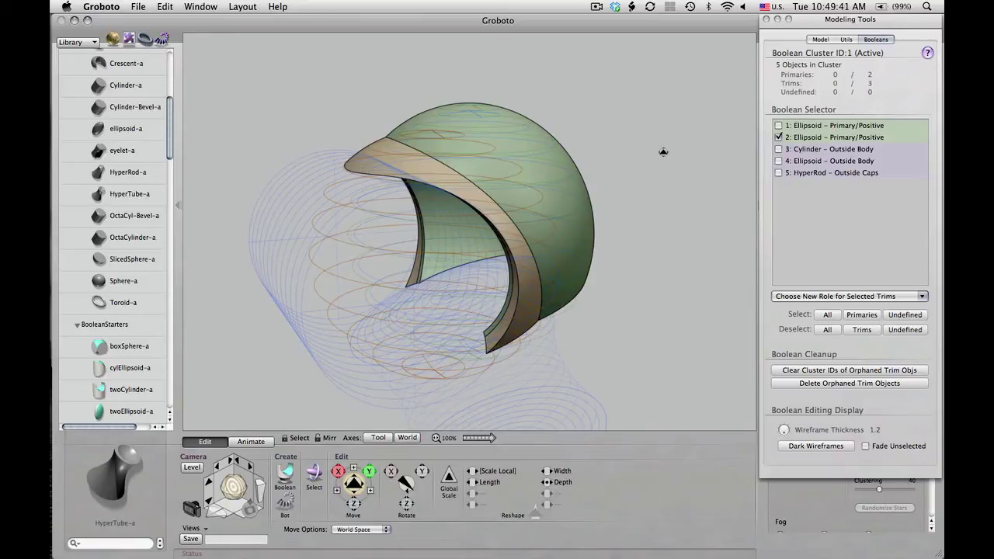
pyautogui.moveTo(663, 152)
pyautogui.keyDown('super'); pyautogui.mouseDown()
pyautogui.moveTo(735, 140)
pyautogui.moveTo(497, 137)
pyautogui.moveTo(632, 150)
pyautogui.moveTo(645, 167)
pyautogui.mouseUp(); pyautogui.keyUp('super')
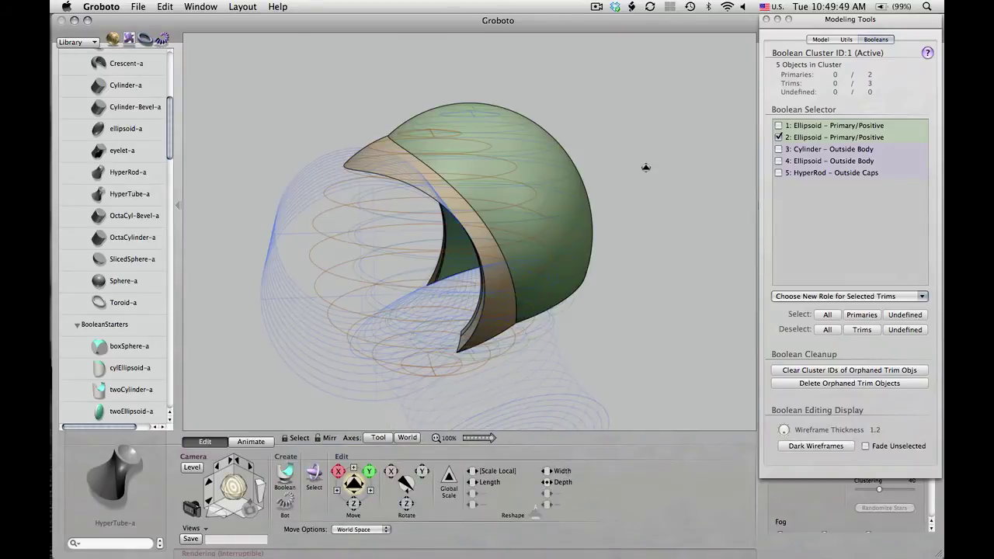
# - Reshape the band ellipsoid's depth so its front flares forward like a visor
pyautogui.press('r')
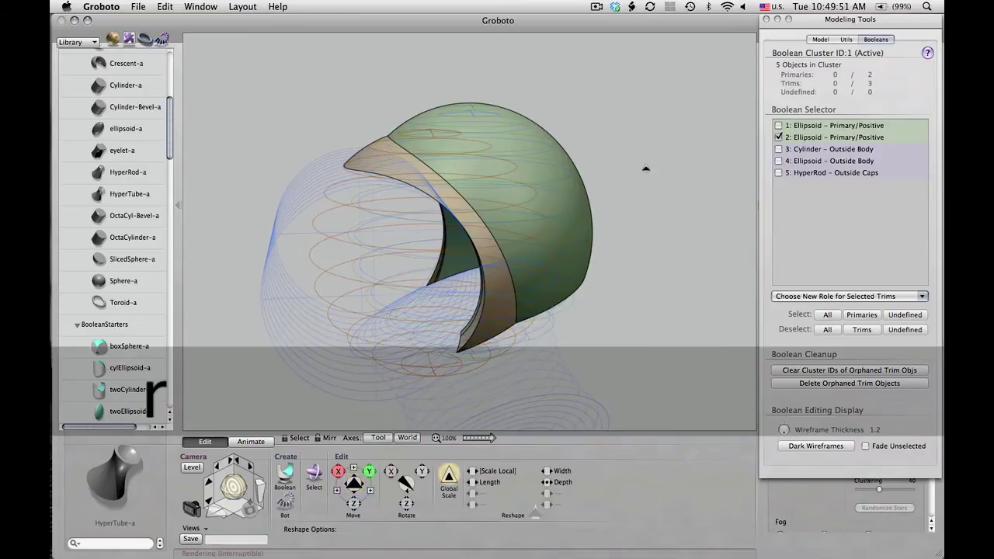
pyautogui.press('r')
pyautogui.press('r')
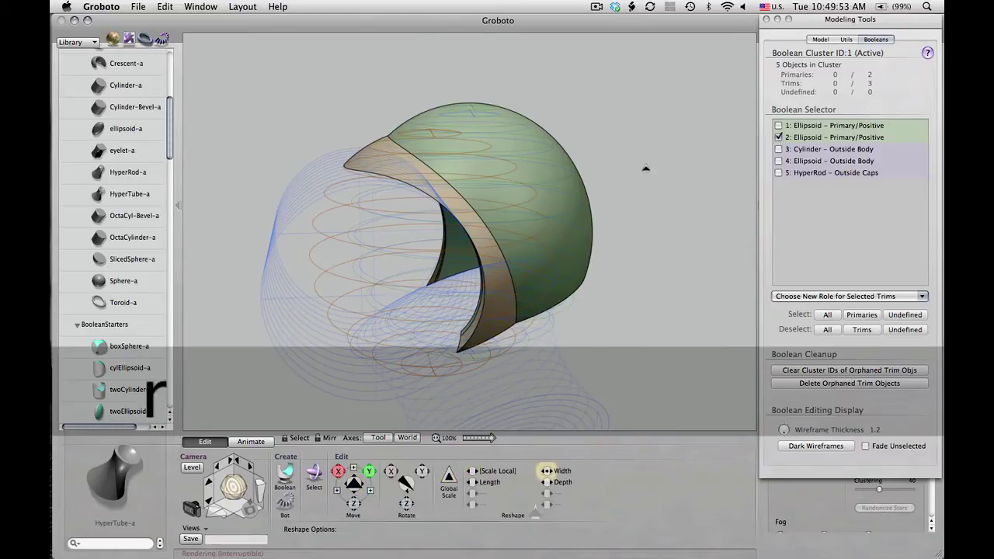
pyautogui.press('r')
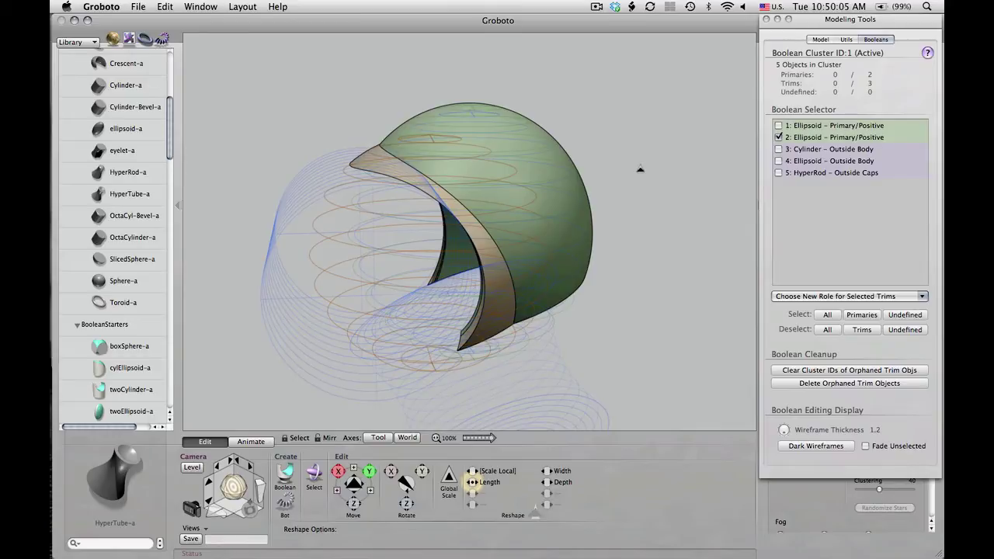
pyautogui.press('t')
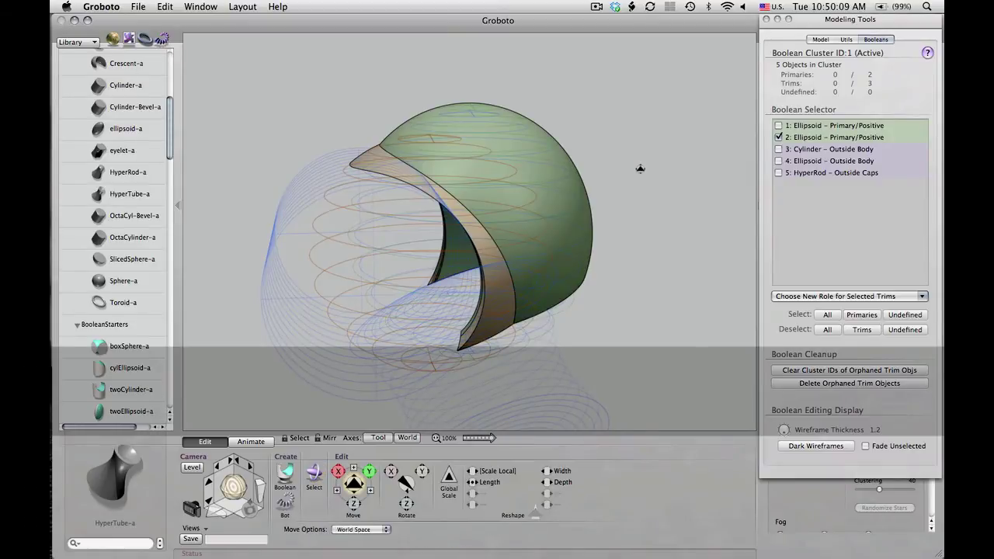
pyautogui.press('4')
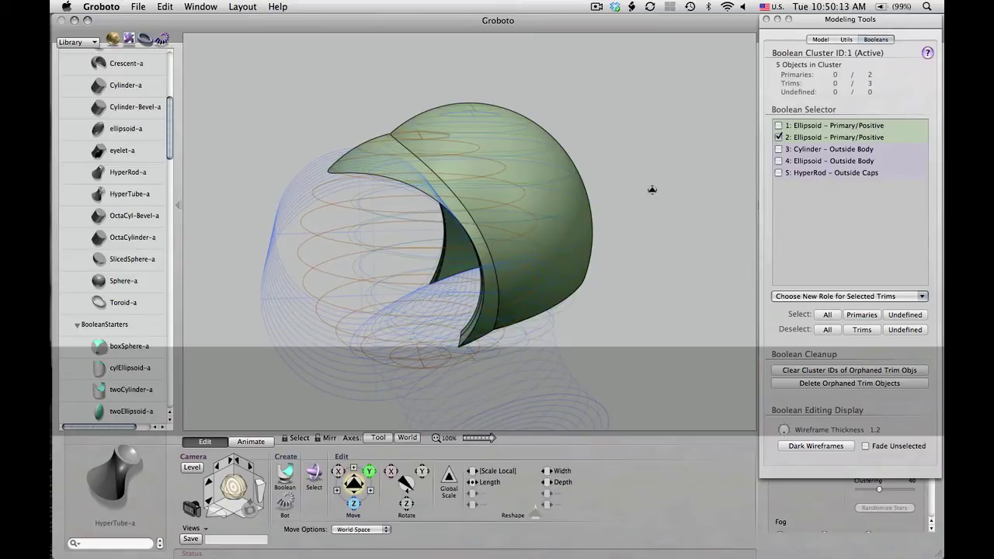
pyautogui.press('4')
pyautogui.press('t')
pyautogui.press('t')
pyautogui.press('t')
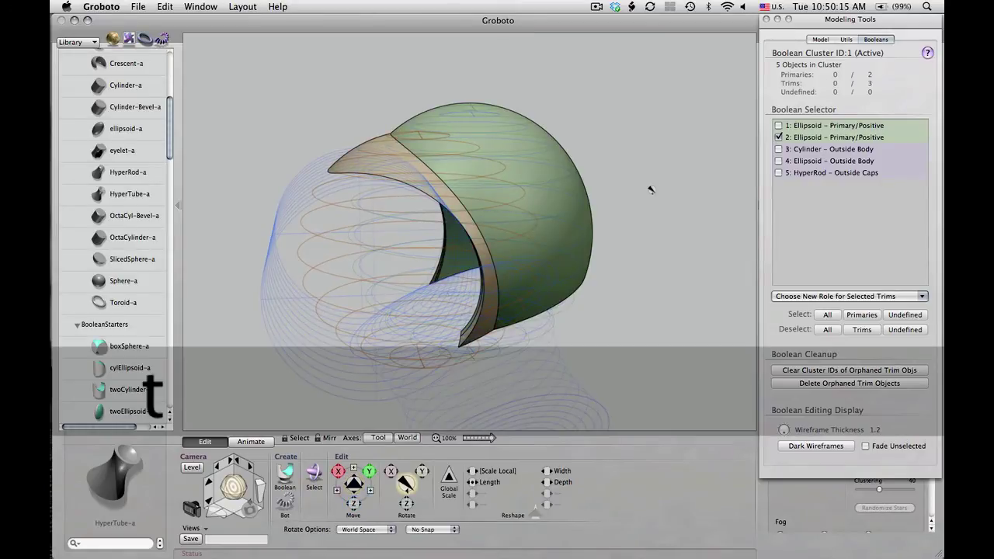
pyautogui.press('t')
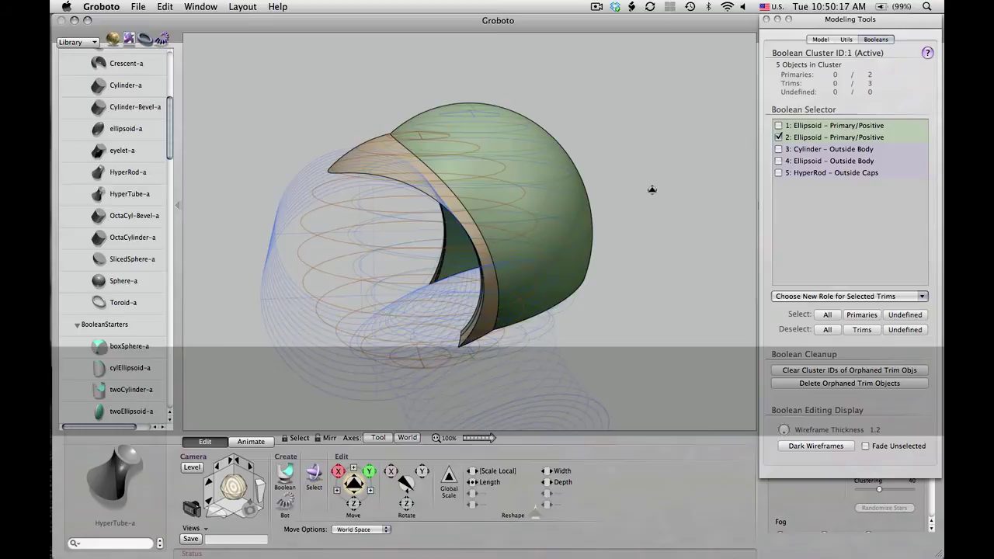
pyautogui.press('t')
pyautogui.press('r')
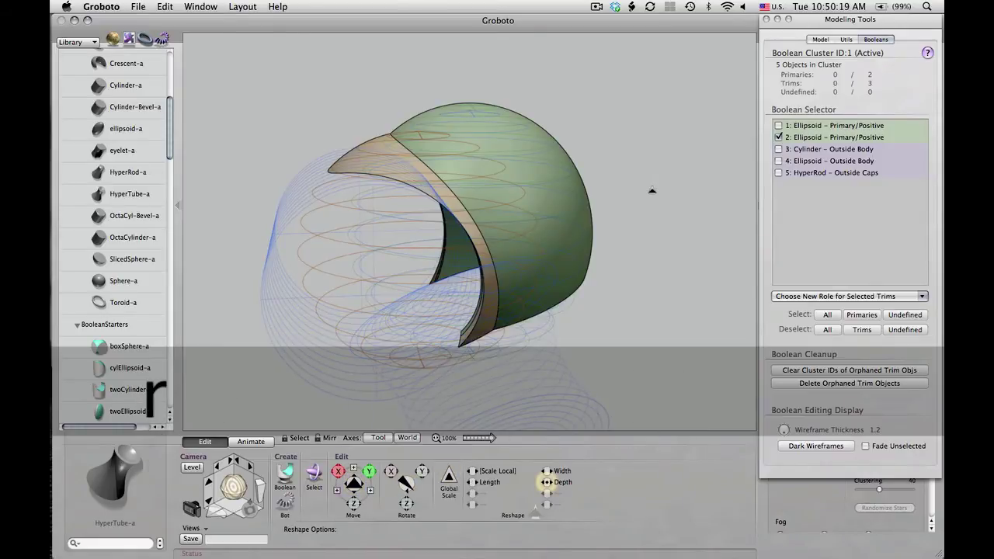
pyautogui.moveTo(652, 191); pyautogui.dragTo(631, 190)
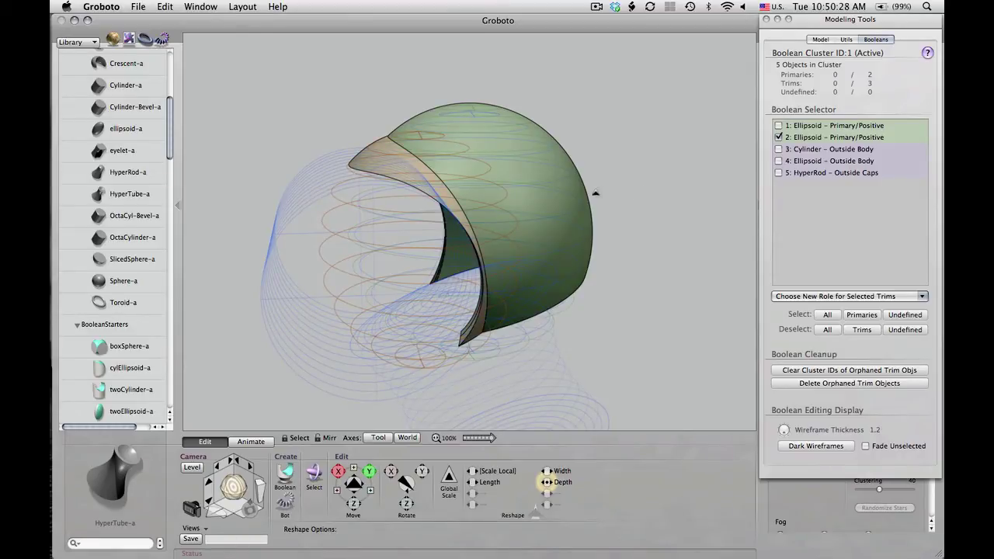
# - Deselect and orbit to inspect the visored helmet, then reactivate Boolean Cluster 1 by selecting it
pyautogui.click(580, 194)
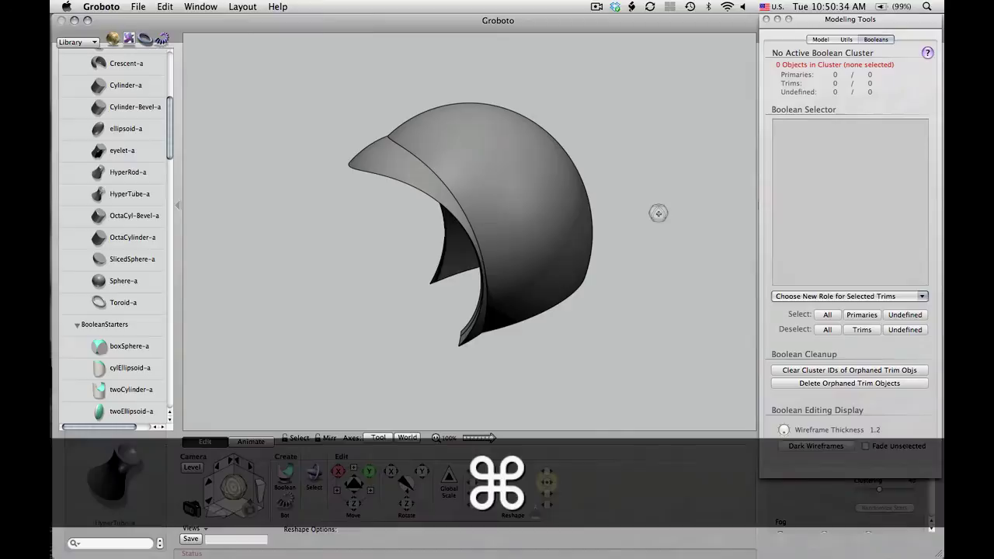
pyautogui.moveTo(658, 213)
pyautogui.keyDown('super'); pyautogui.mouseDown()
pyautogui.moveTo(752, 185)
pyautogui.moveTo(725, 151)
pyautogui.moveTo(672, 148)
pyautogui.moveTo(624, 162)
pyautogui.moveTo(725, 213)
pyautogui.moveTo(809, 186)
pyautogui.moveTo(745, 207)
pyautogui.moveTo(637, 210)
pyautogui.moveTo(688, 210)
pyautogui.moveTo(679, 217)
pyautogui.mouseUp(); pyautogui.keyUp('super')
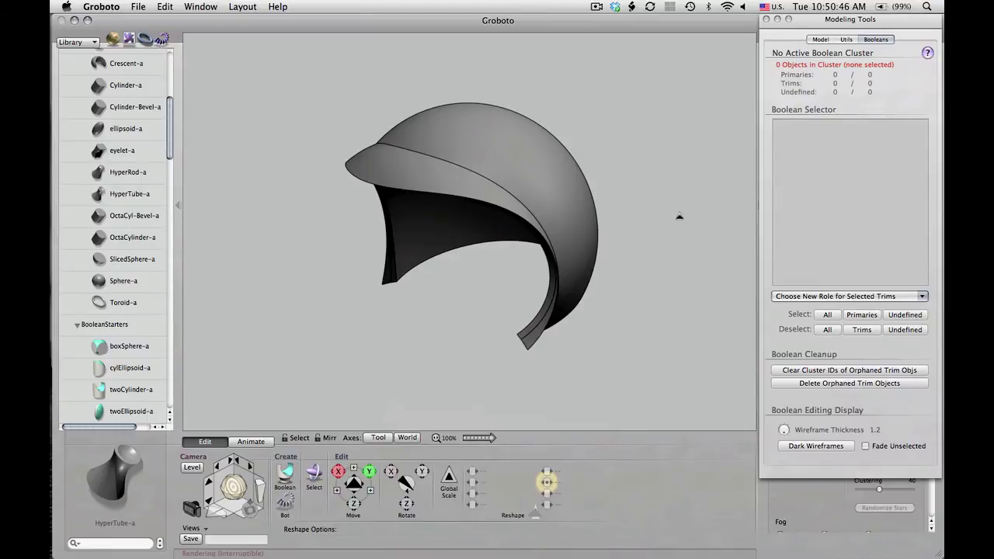
pyautogui.click(574, 184)
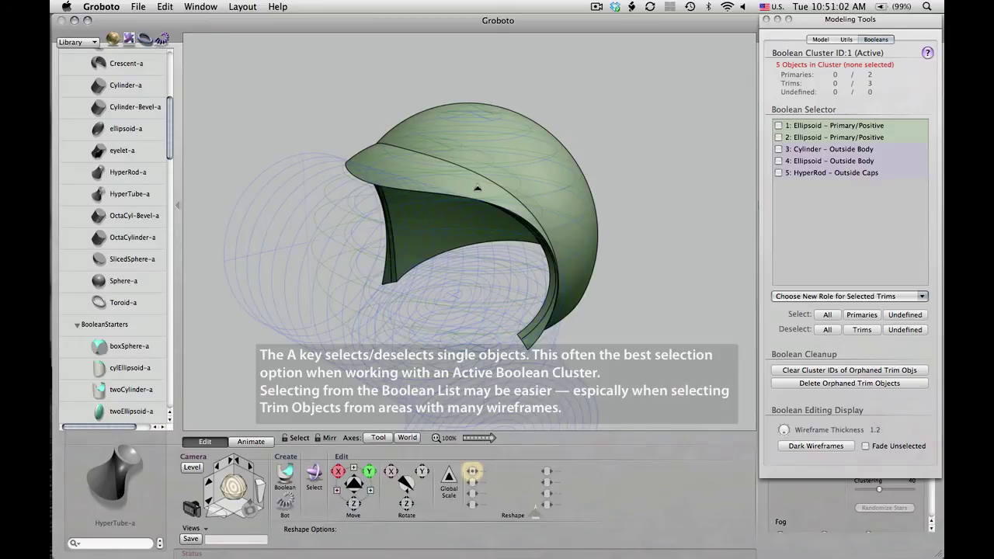
# - Select both primary ellipsoids plus the outer trim (item 4), then keep only the first ellipsoid
pyautogui.press('a')
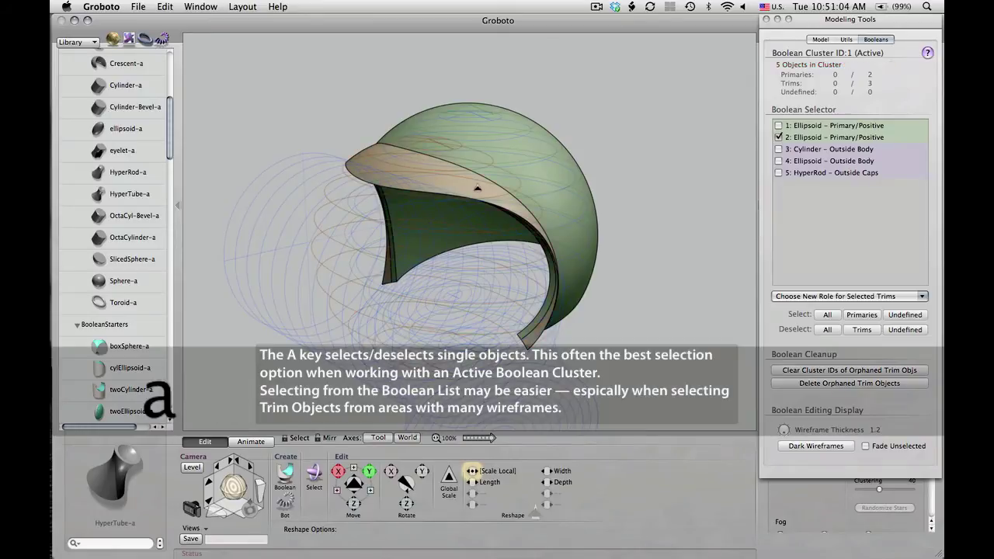
pyautogui.press('a')
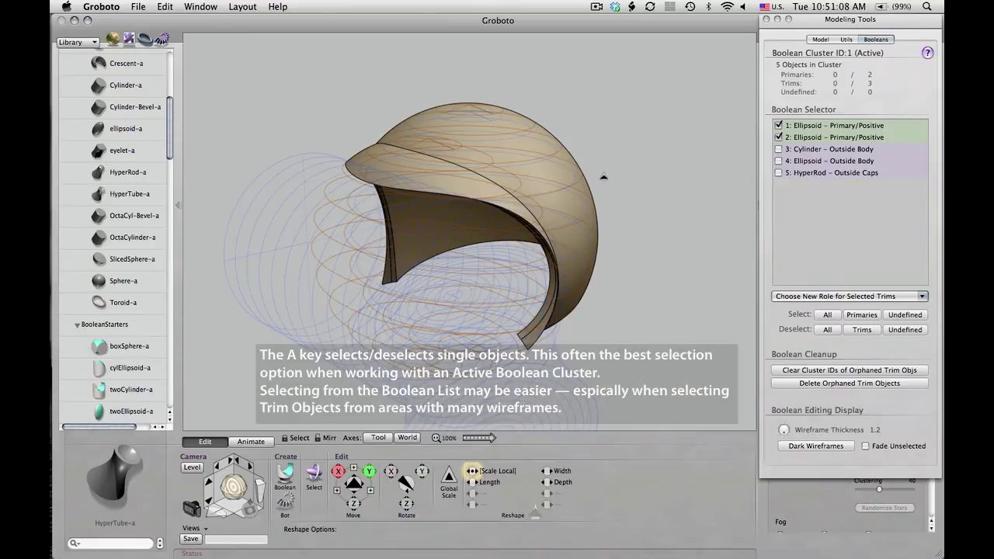
pyautogui.press('r')
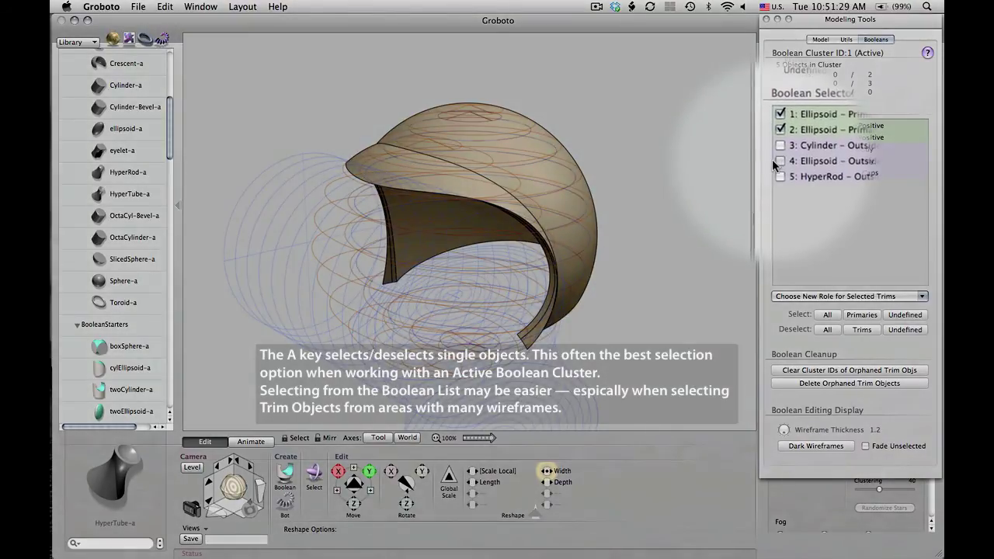
pyautogui.click(777, 162)
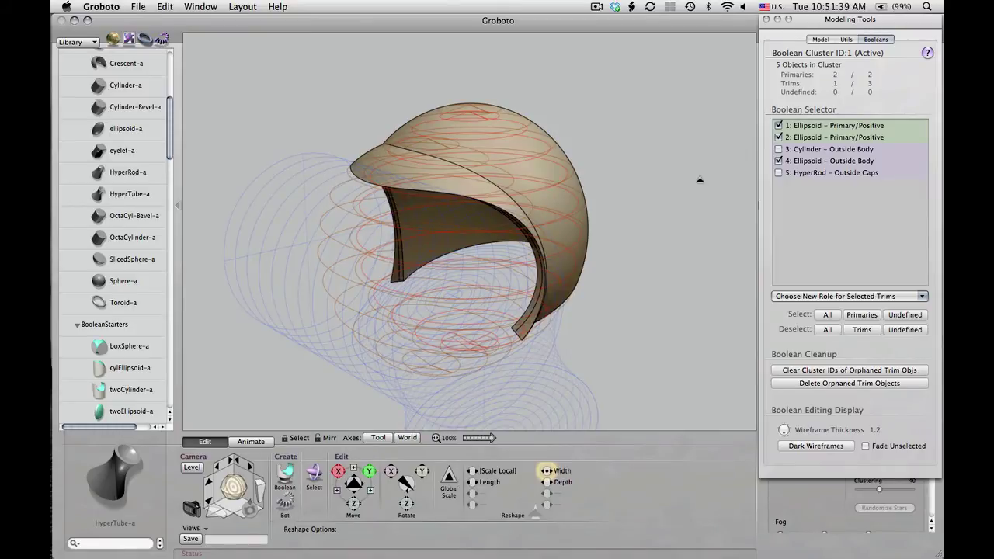
pyautogui.moveTo(699, 175)
pyautogui.keyDown('super'); pyautogui.mouseDown()
pyautogui.moveTo(593, 148)
pyautogui.moveTo(673, 173)
pyautogui.mouseUp(); pyautogui.keyUp('super')
pyautogui.press('a')
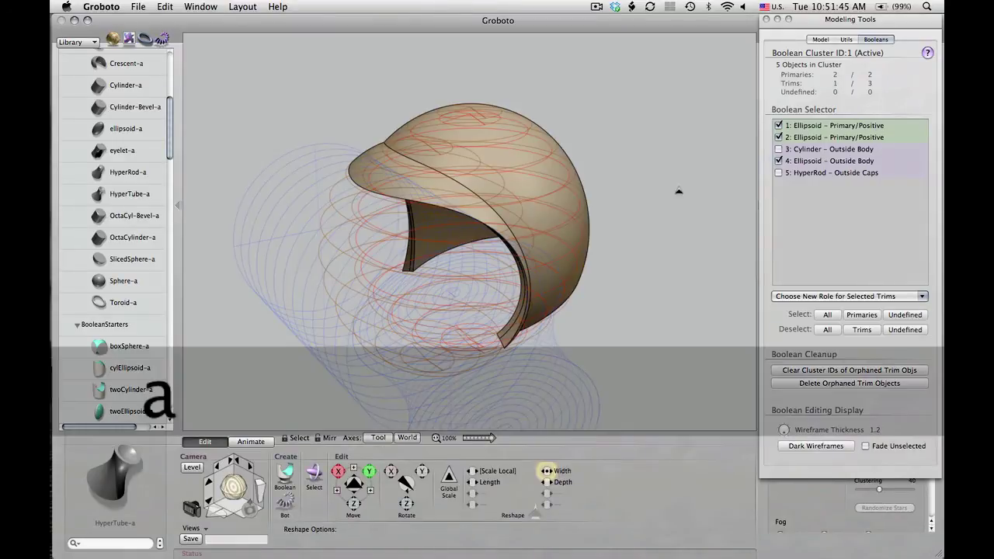
pyautogui.press('a')
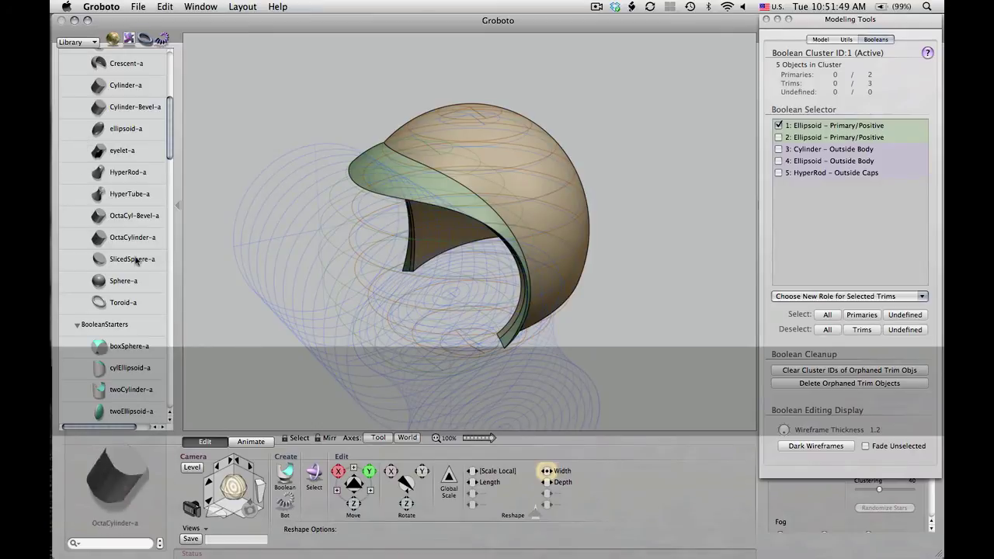
# - Add HyperRod-Hollow-a to Cluster ID:1, placed at the selection centre
pyautogui.scroll(-2, 132, 261)
pyautogui.scroll(-2, 132, 263)
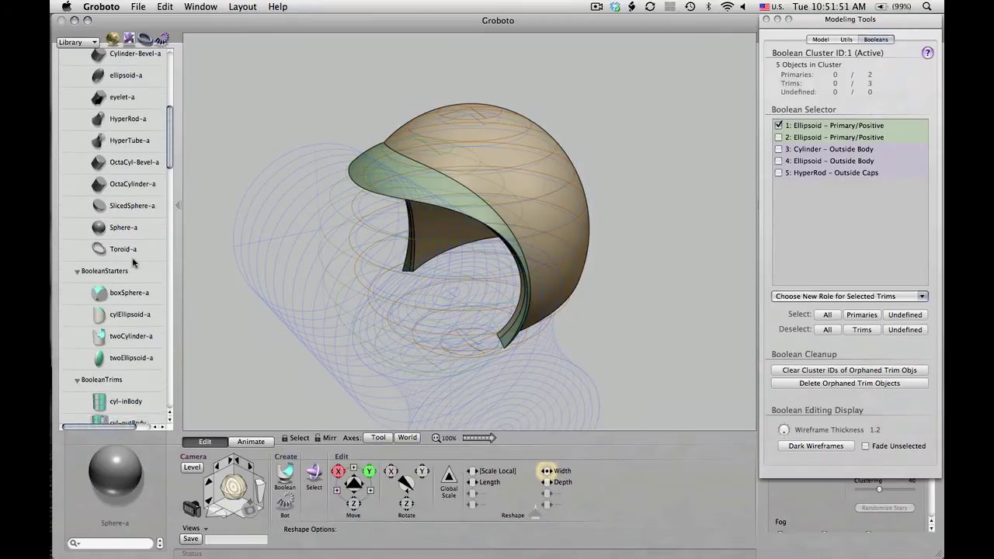
pyautogui.scroll(-20, 133, 263)
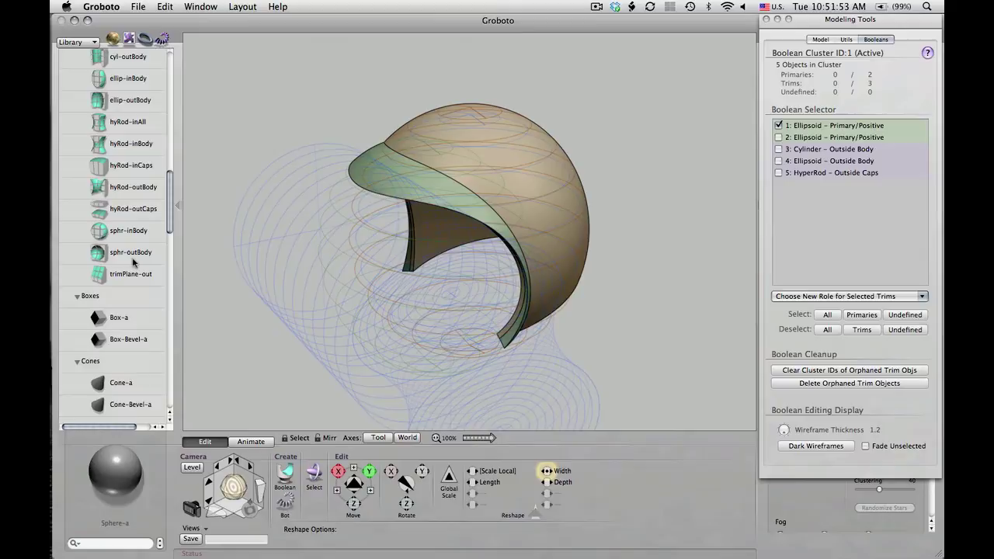
pyautogui.scroll(-3, 133, 264)
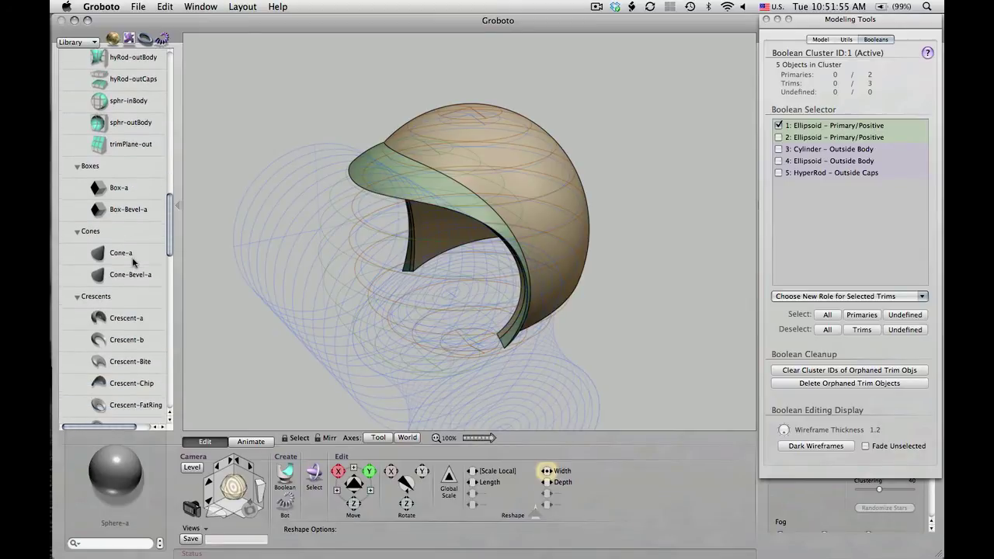
pyautogui.scroll(-20, 133, 263)
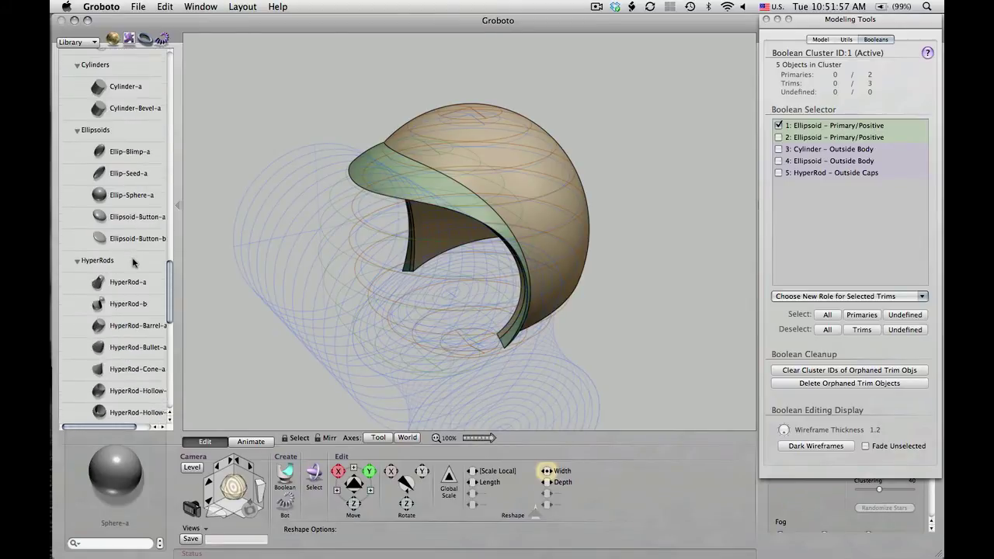
pyautogui.scroll(-15, 98, 332)
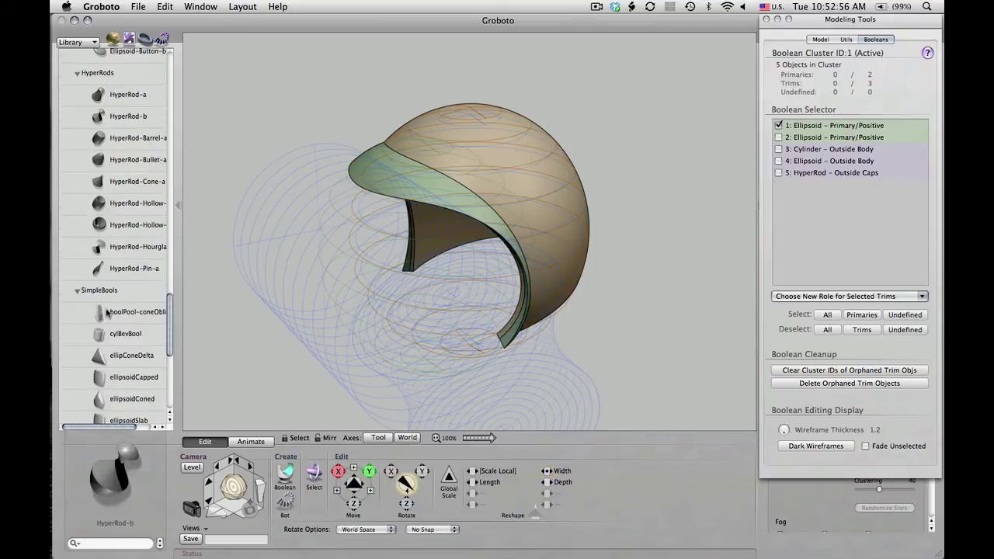
pyautogui.scroll(12, 106, 312)
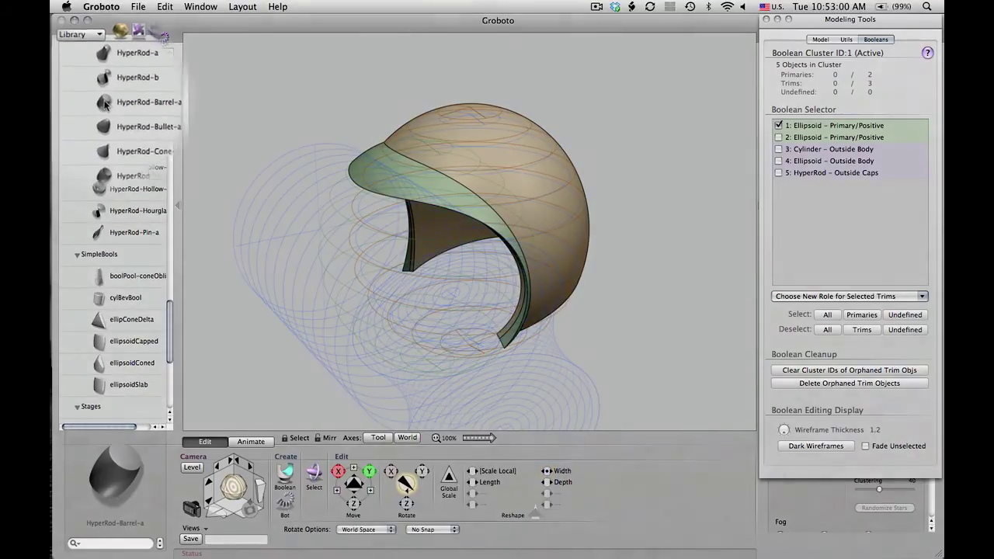
pyautogui.rightClick(117, 102)
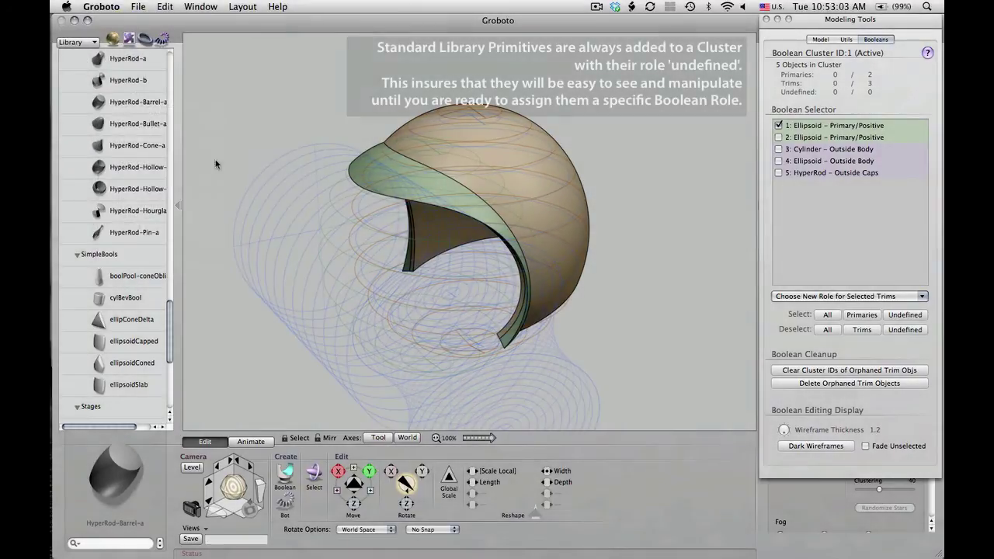
pyautogui.click(151, 163)
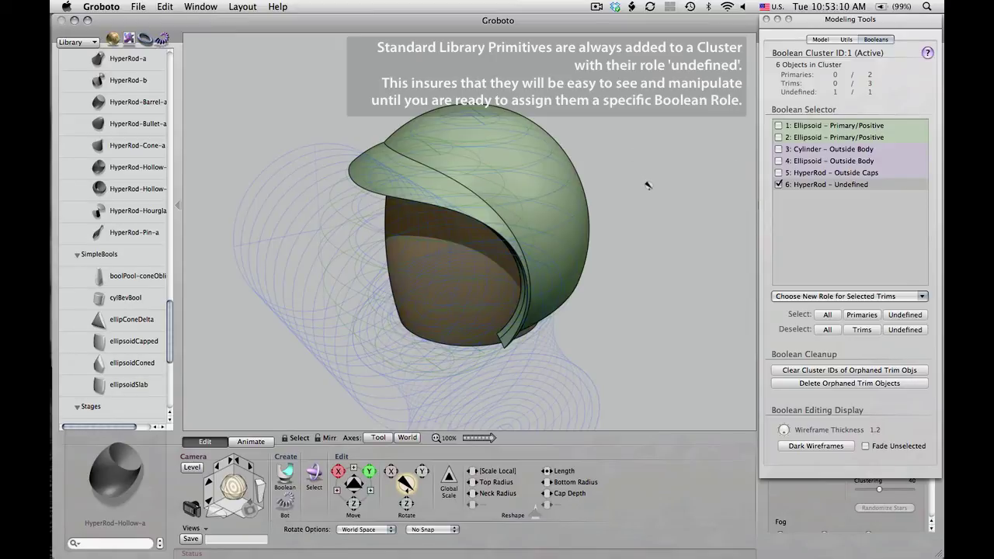
# - Lengthen the HyperRod and rotate it 90° twice so it lies horizontally through the helmet
pyautogui.press('r')
pyautogui.press('r')
pyautogui.press('r')
pyautogui.press('r')
pyautogui.press('r')
pyautogui.press('r')
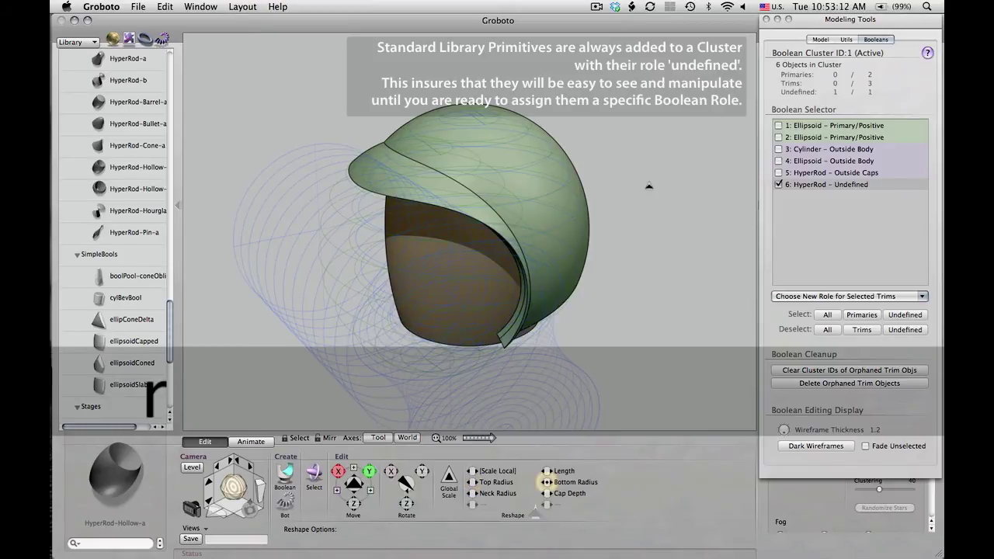
pyautogui.press('r')
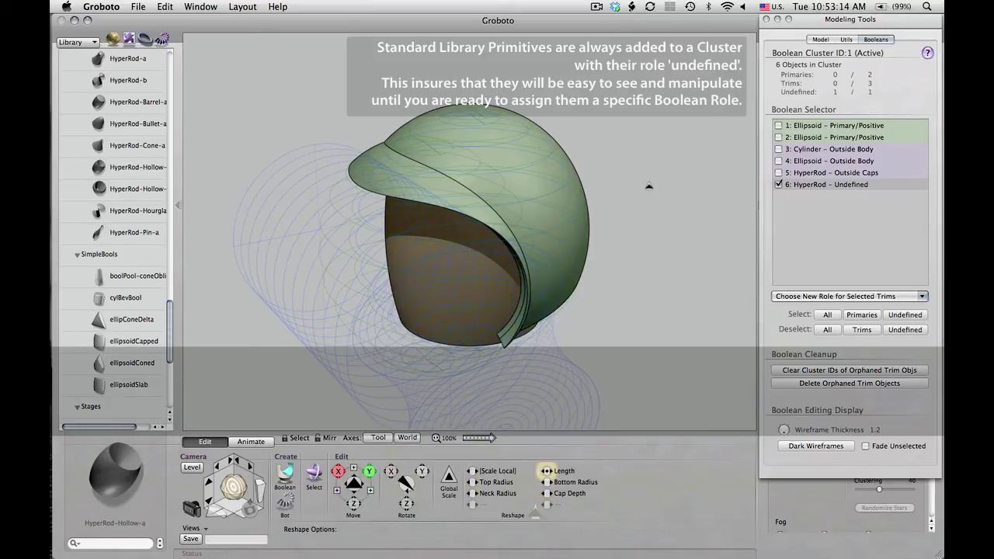
pyautogui.moveTo(648, 186); pyautogui.dragTo(676, 248)
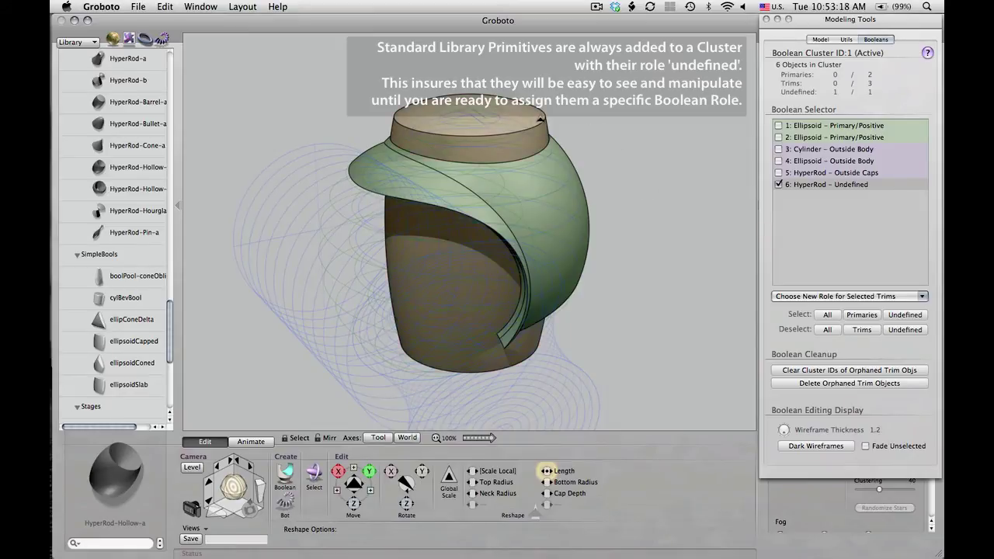
pyautogui.press('9')
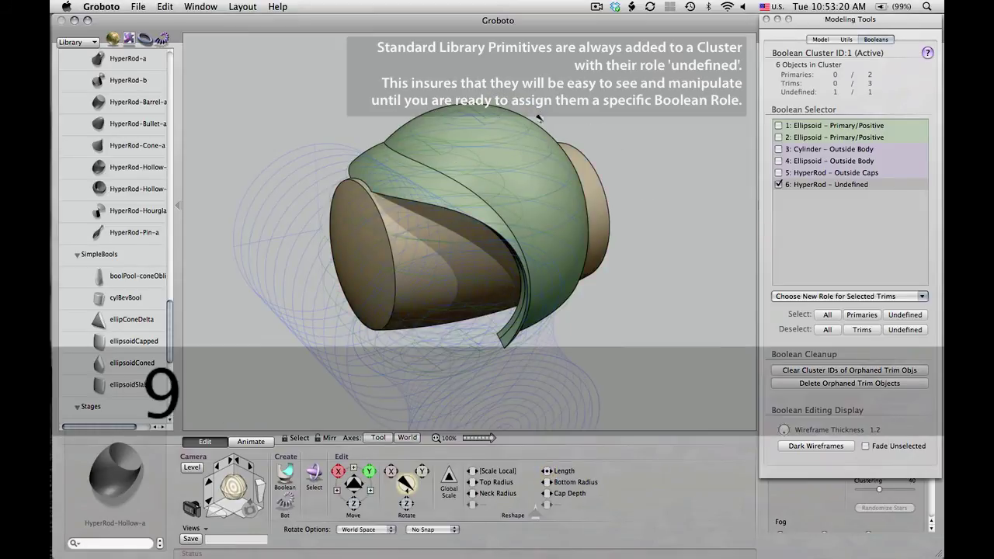
pyautogui.press('9')
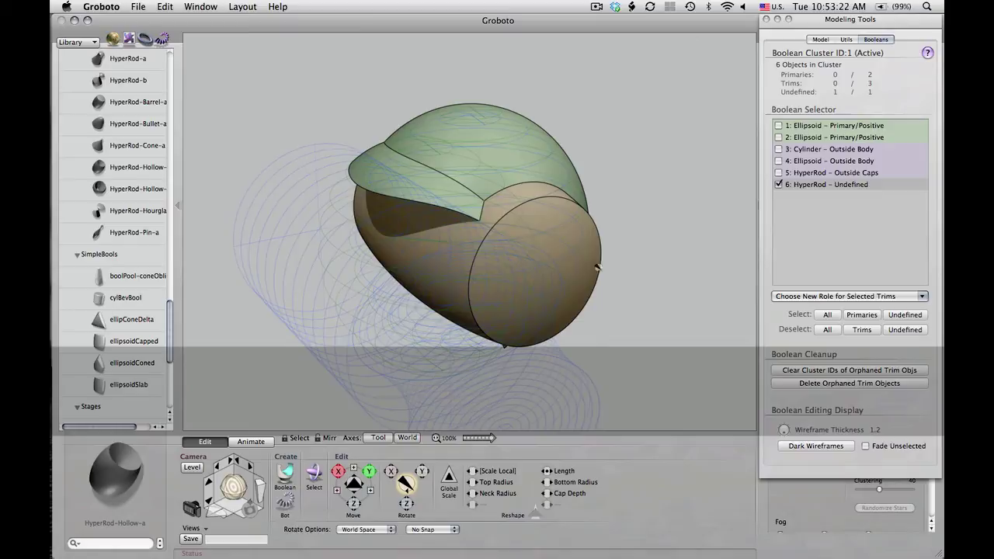
pyautogui.rightClick(596, 253)
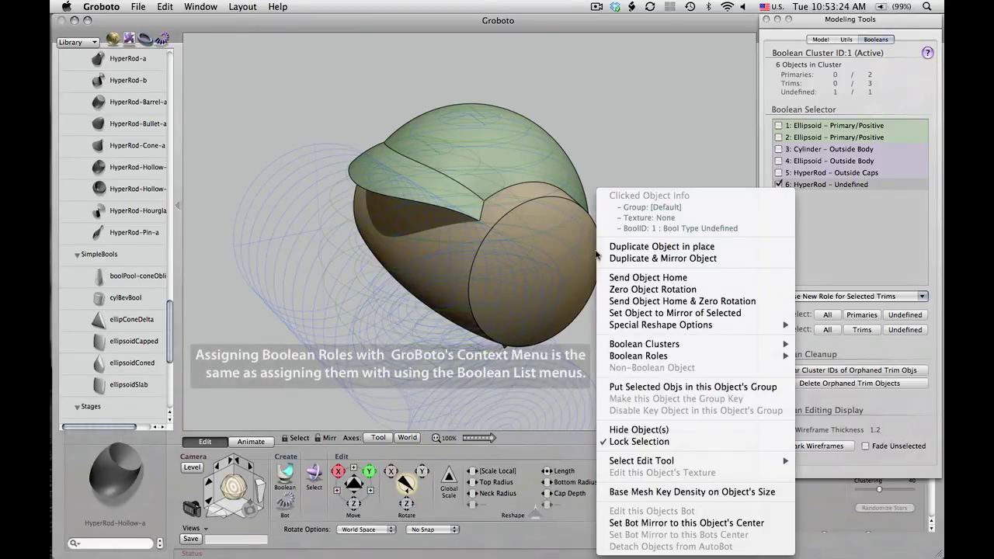
# - Set the HyperRod as a Primary Object and adjust its length into a rounded ear ring
pyautogui.moveTo(666, 358)
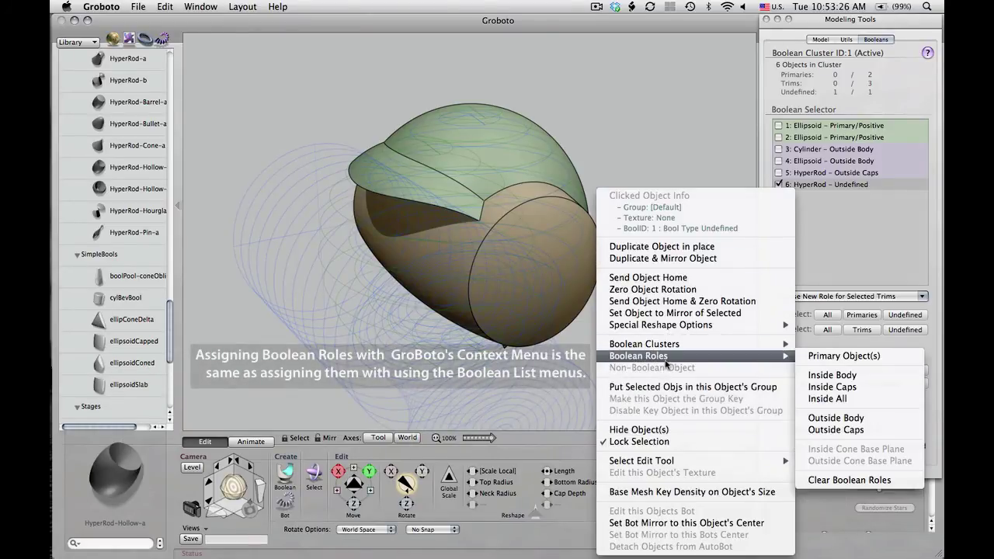
pyautogui.click(810, 359)
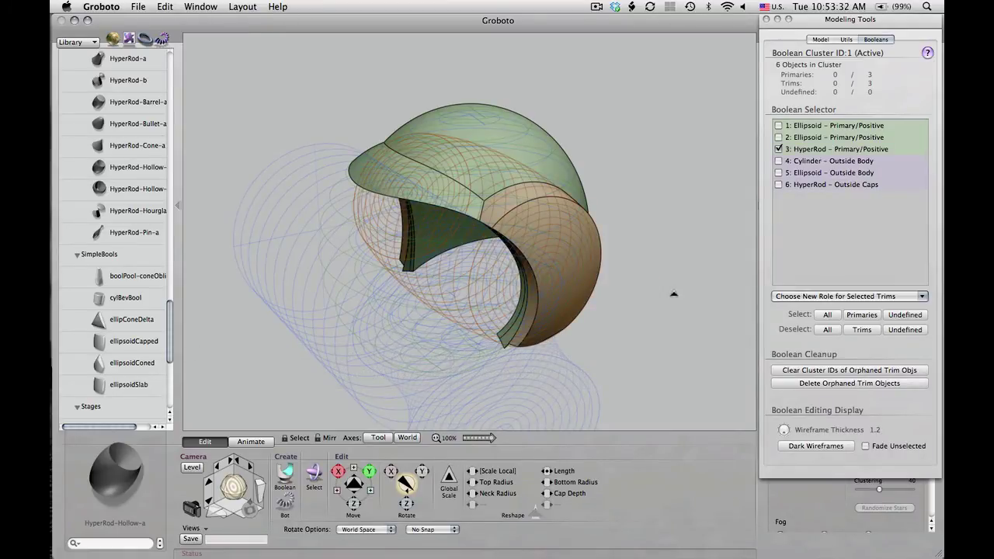
pyautogui.press('r')
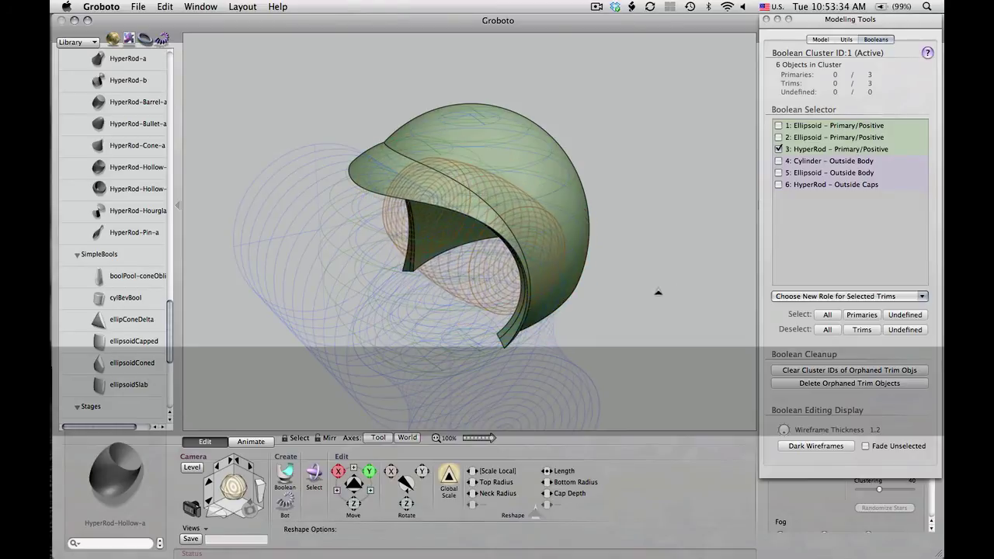
pyautogui.press('r')
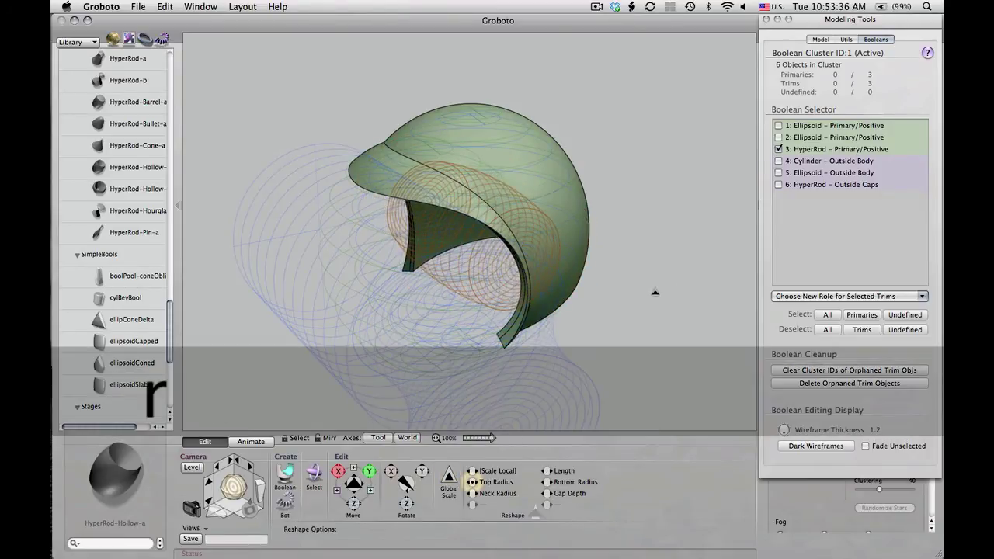
pyautogui.press('r')
pyautogui.press('r')
pyautogui.press('r')
pyautogui.press('r')
pyautogui.press('r')
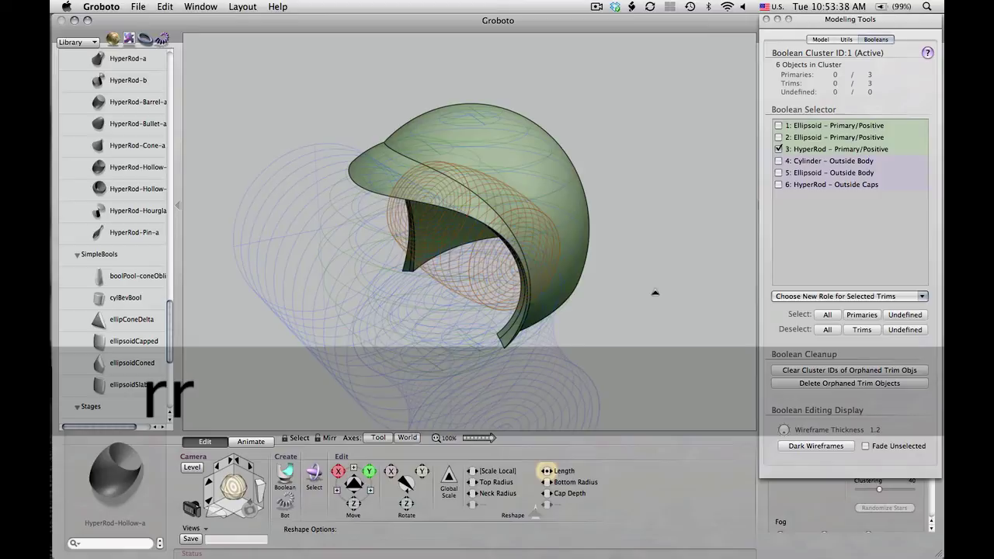
pyautogui.moveTo(655, 292); pyautogui.dragTo(688, 302)
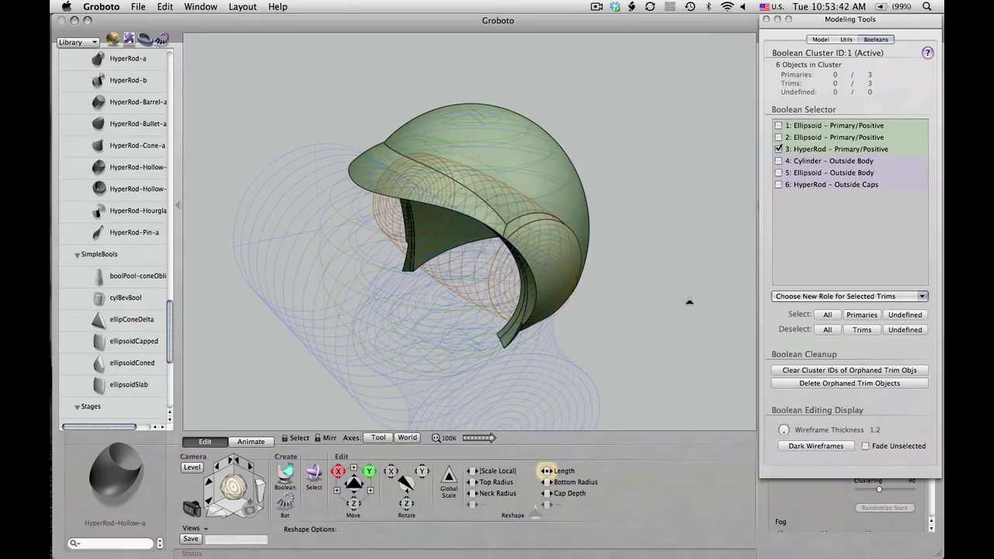
pyautogui.press('a')
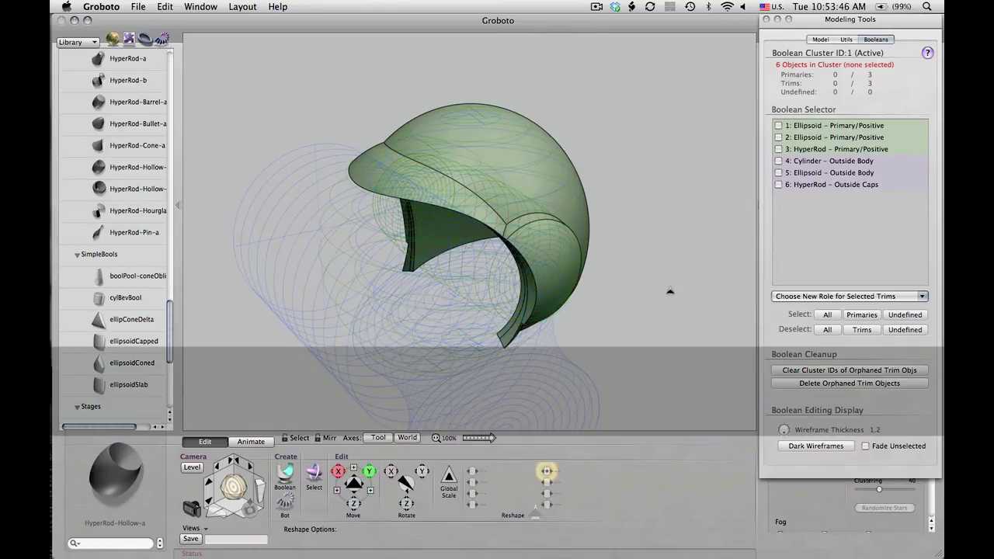
pyautogui.keyDown('super'); pyautogui.moveTo(667, 288); pyautogui.dragTo(689, 285); pyautogui.keyUp('super')
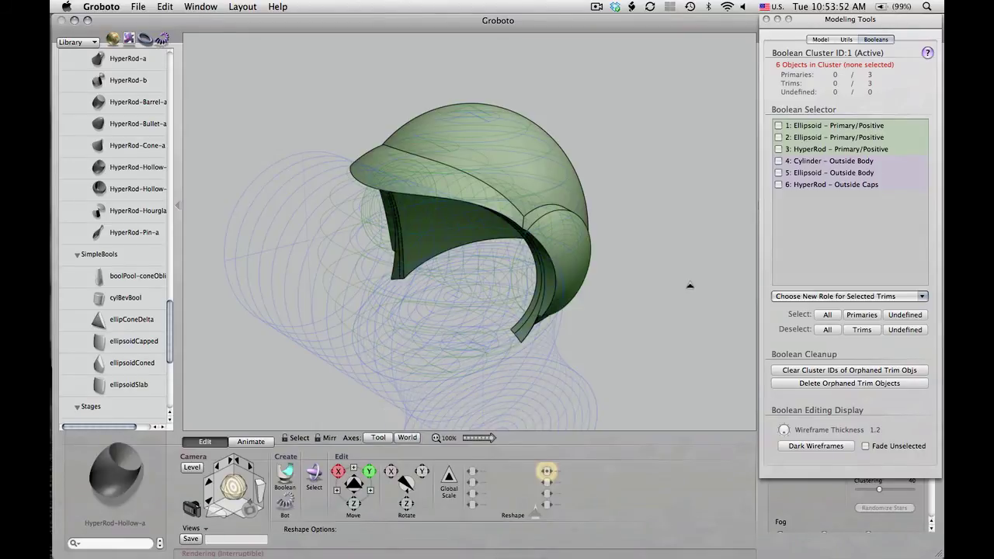
# - Switch the viewport to Display Export Mesh so the helmet shows as its wireframe mesh
pyautogui.rightClick(689, 288)
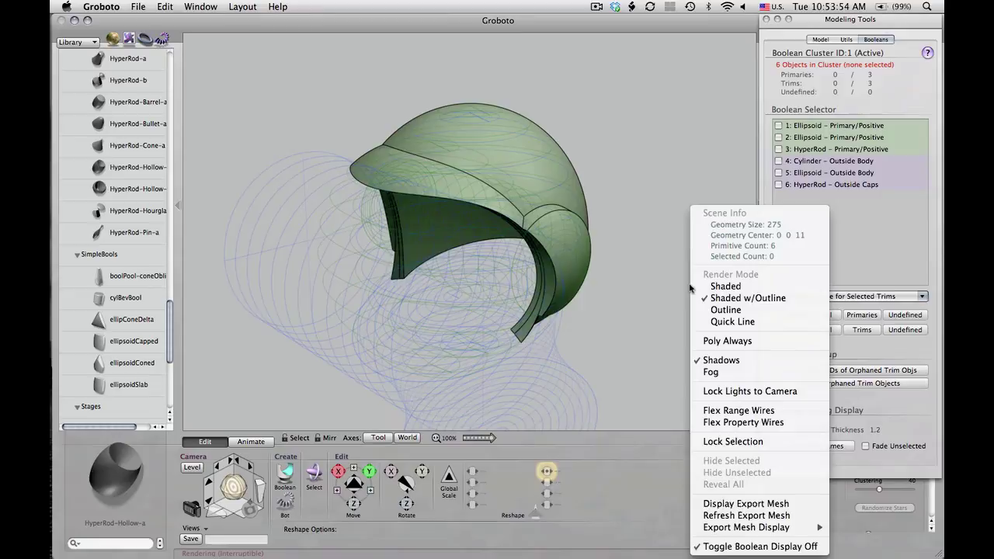
pyautogui.rightClick(591, 118)
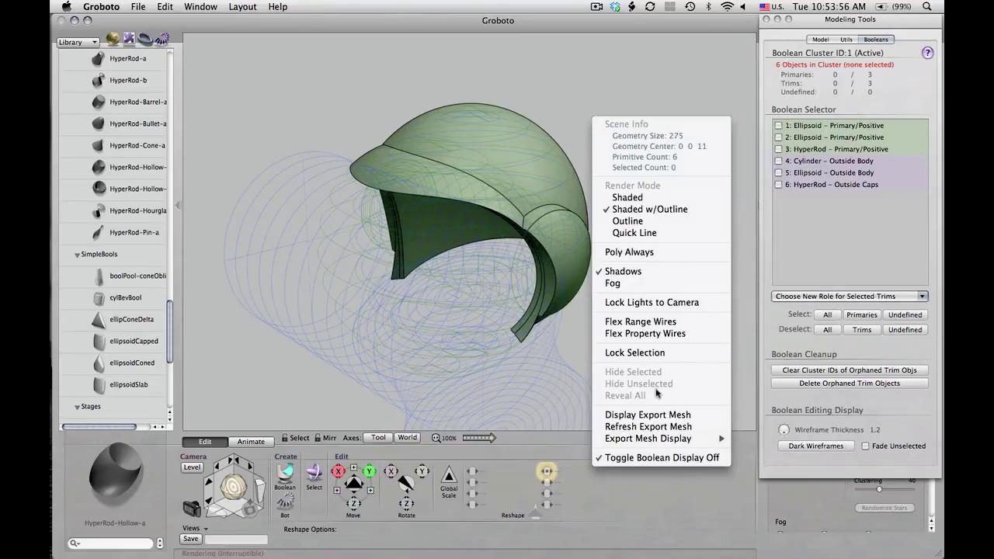
pyautogui.click(655, 414)
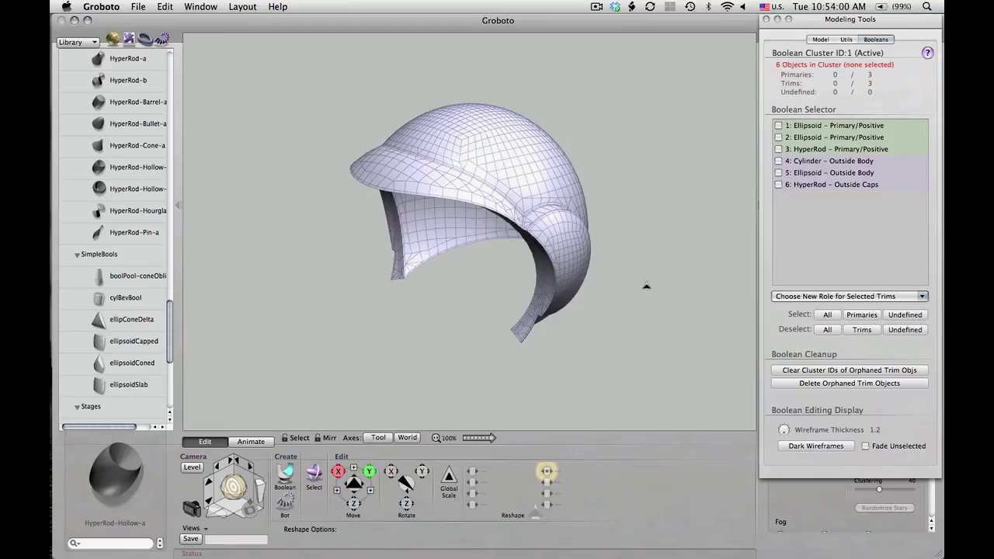
pyautogui.press('a')
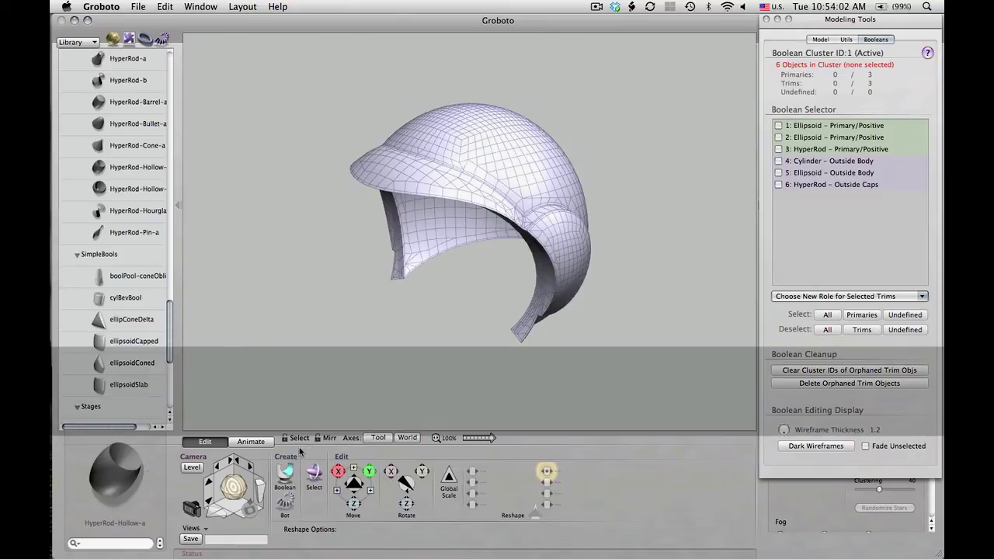
pyautogui.moveTo(229, 491); pyautogui.dragTo(263, 490)
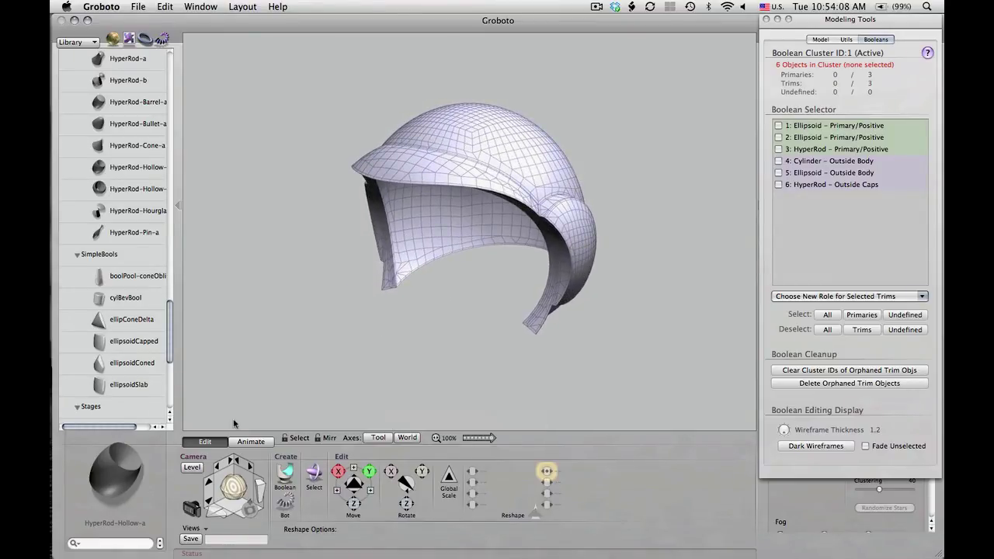
# - Enable Lock Lights to Camera and orbit the helmet from front to side view
pyautogui.rightClick(269, 214)
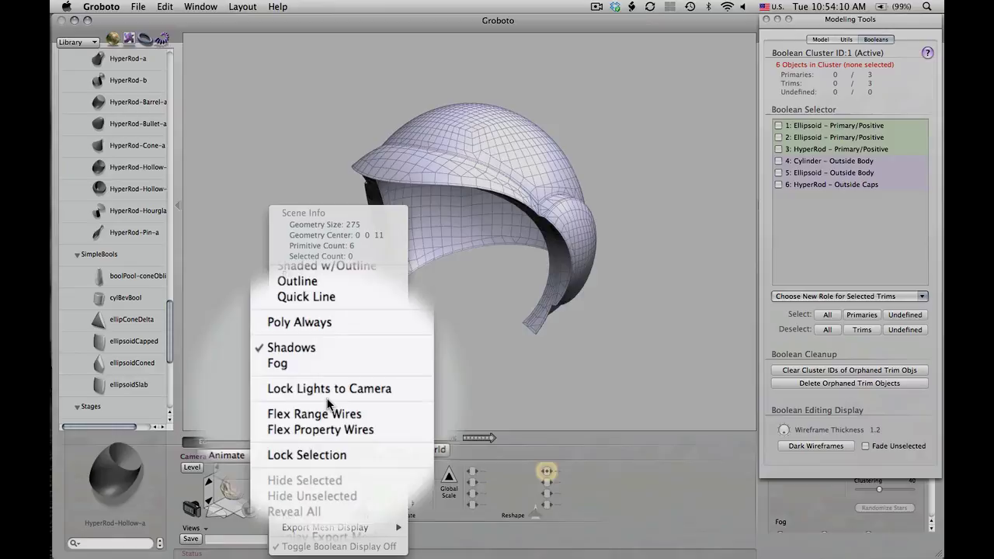
pyautogui.click(326, 396)
pyautogui.keyDown('super'); pyautogui.moveTo(603, 366); pyautogui.dragTo(701, 386); pyautogui.keyUp('super')
pyautogui.keyDown('super'); pyautogui.moveTo(701, 385); pyautogui.dragTo(578, 373); pyautogui.keyUp('super')
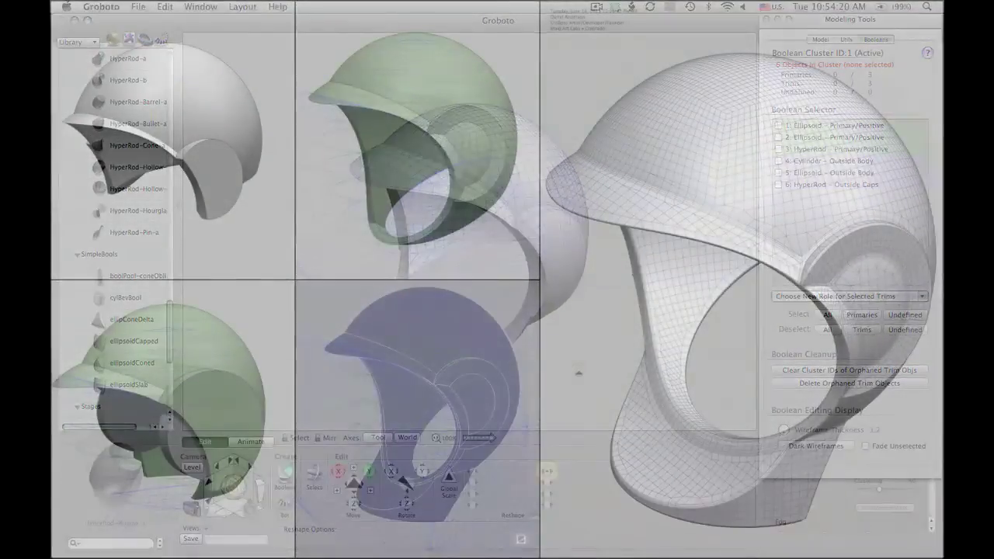